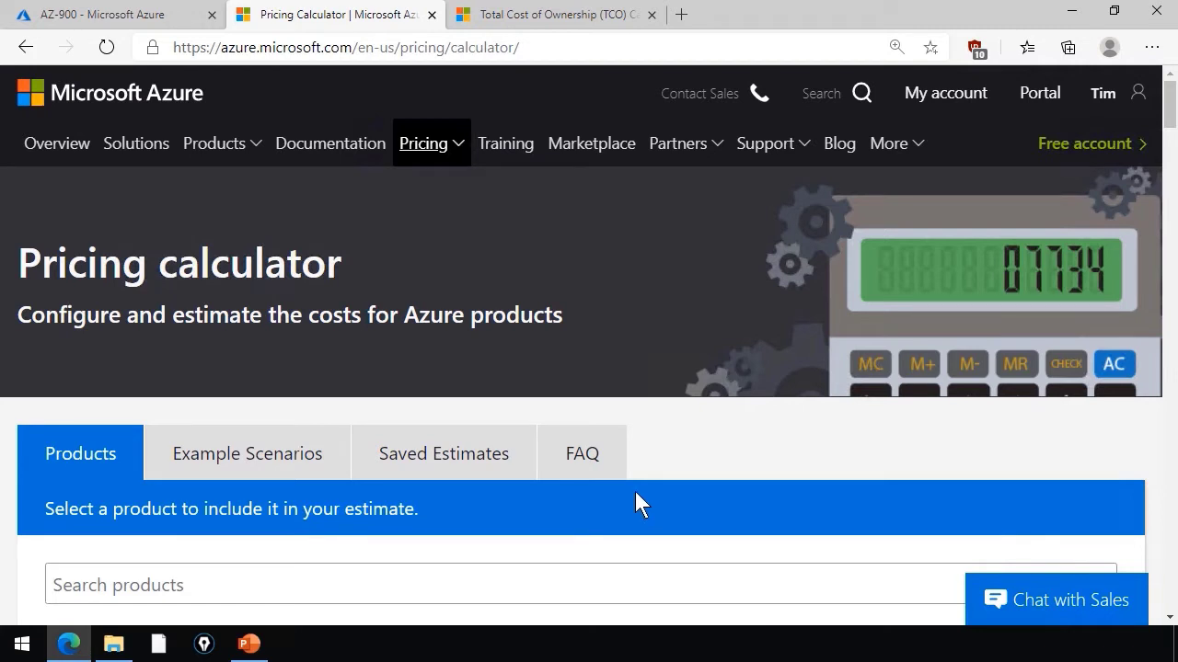
Open the Pricing menu, then dismiss it to get back to the product catalogue.
{"action": "left_click", "coordinate": [462, 145]}
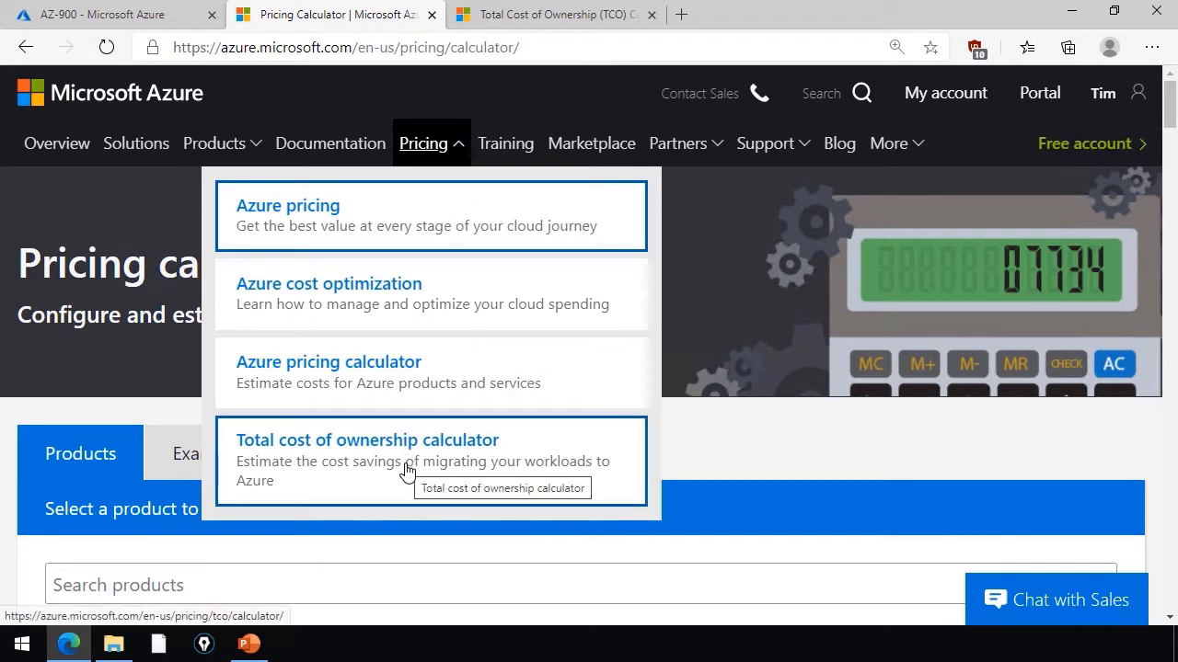
{"action": "left_click", "coordinate": [782, 431]}
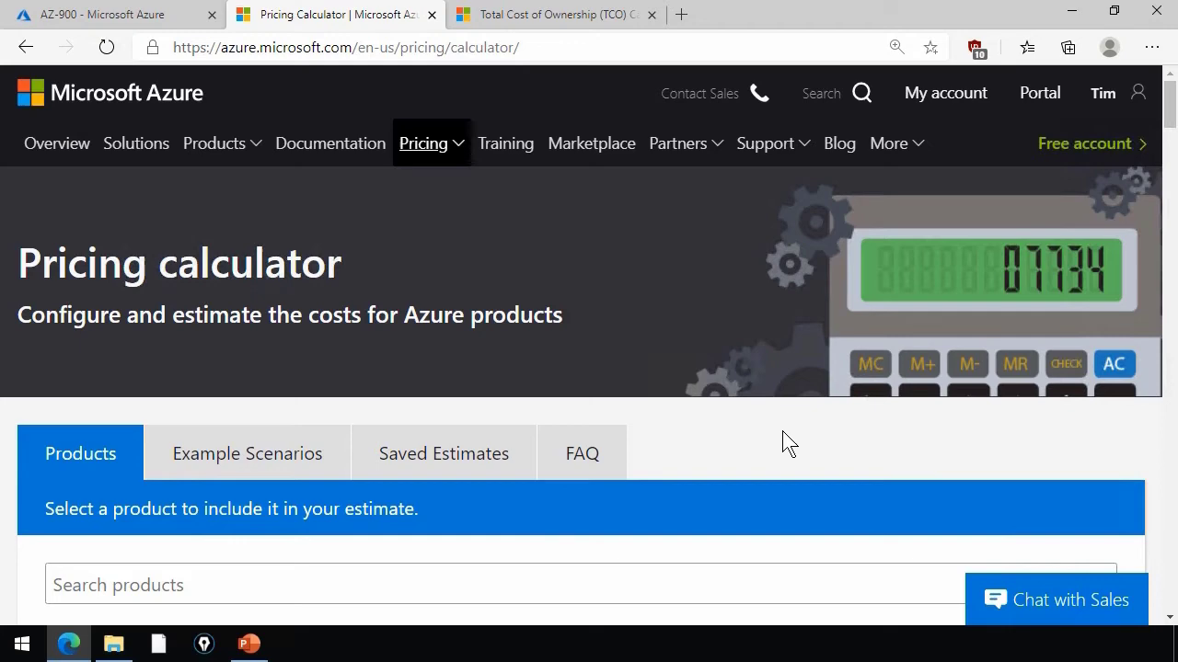
Add a Virtual Machines item and change its region from West US to East US.
{"action": "scroll", "coordinate": [782, 431], "scroll_direction": "down", "scroll_amount": 5}
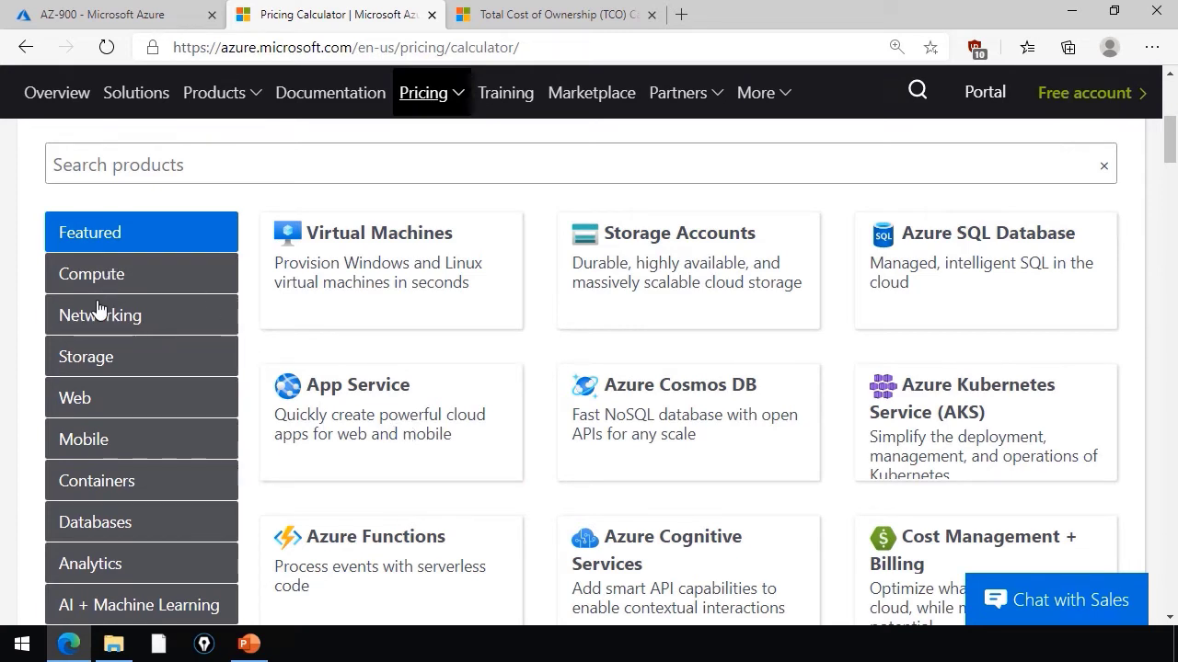
{"action": "left_click", "coordinate": [359, 267]}
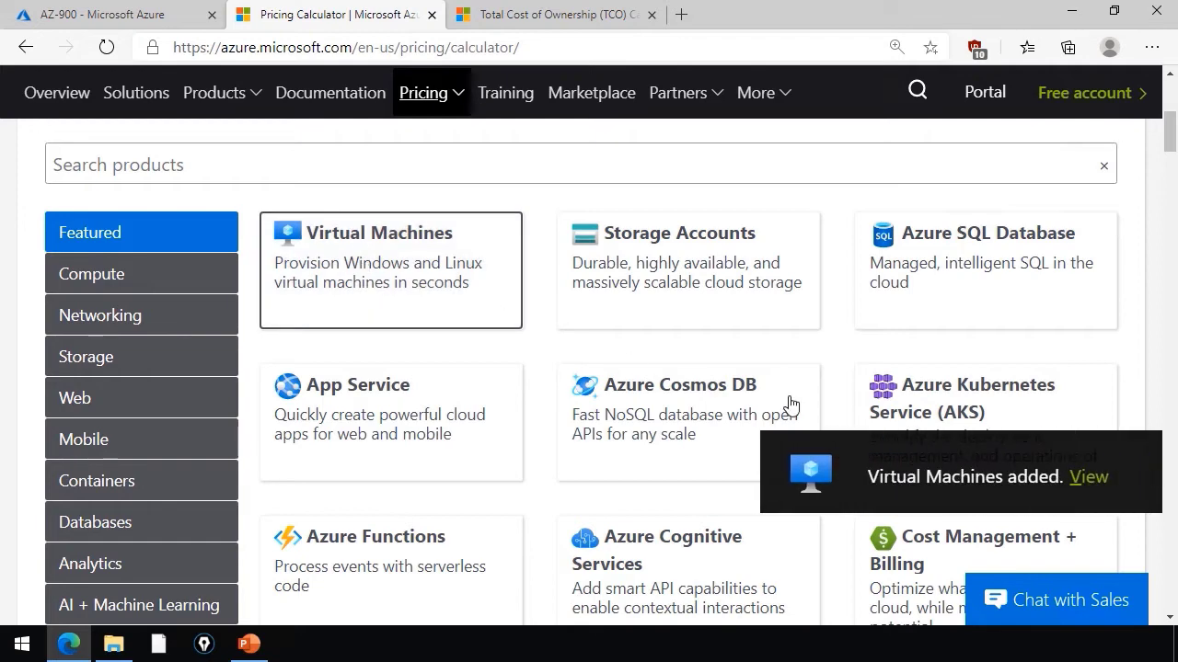
{"action": "left_click", "coordinate": [1088, 477]}
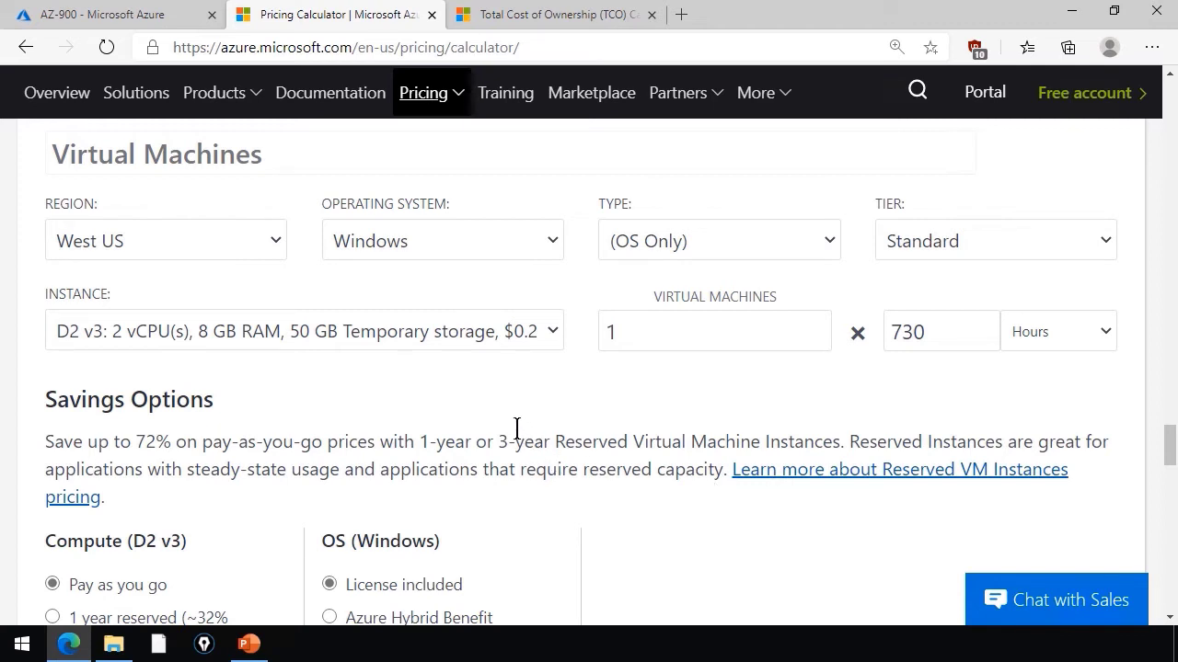
{"action": "left_click", "coordinate": [279, 250]}
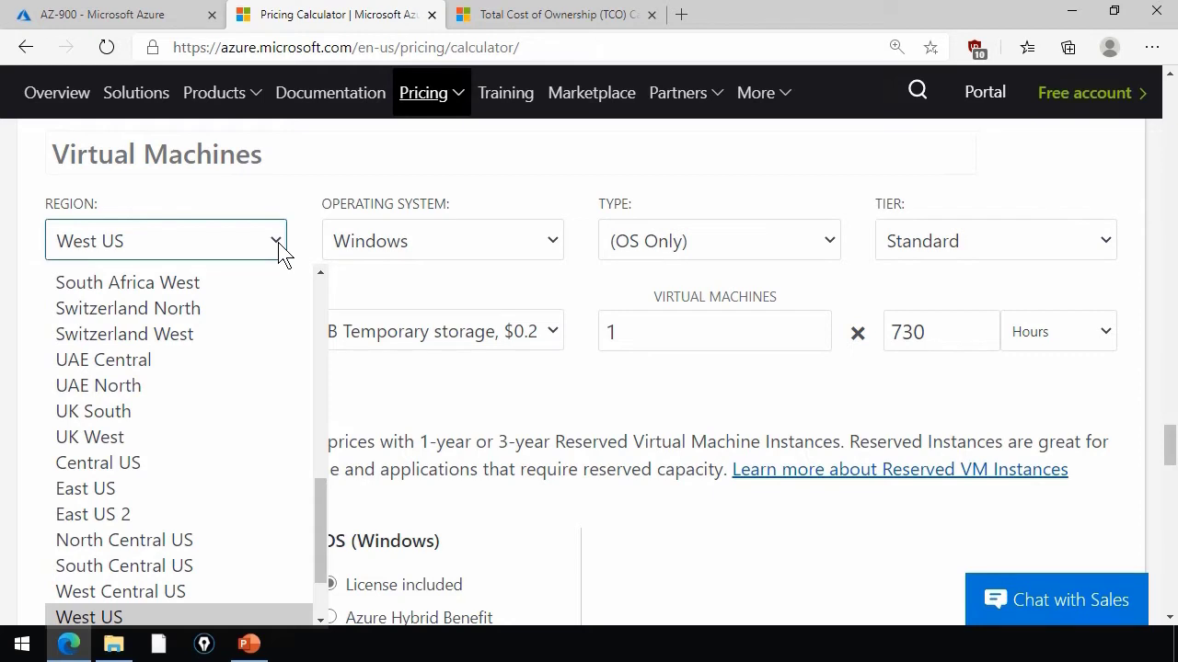
{"action": "left_click", "coordinate": [145, 491]}
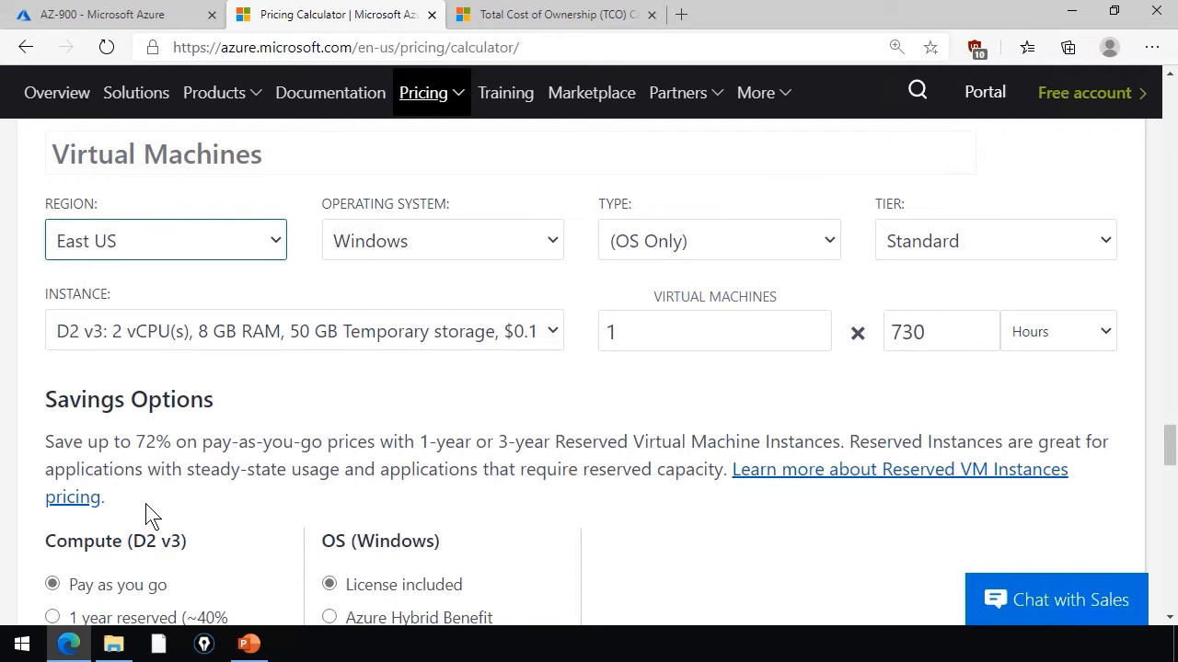
{"action": "left_click_drag", "start_coordinate": [1173, 441], "coordinate": [1171, 549]}
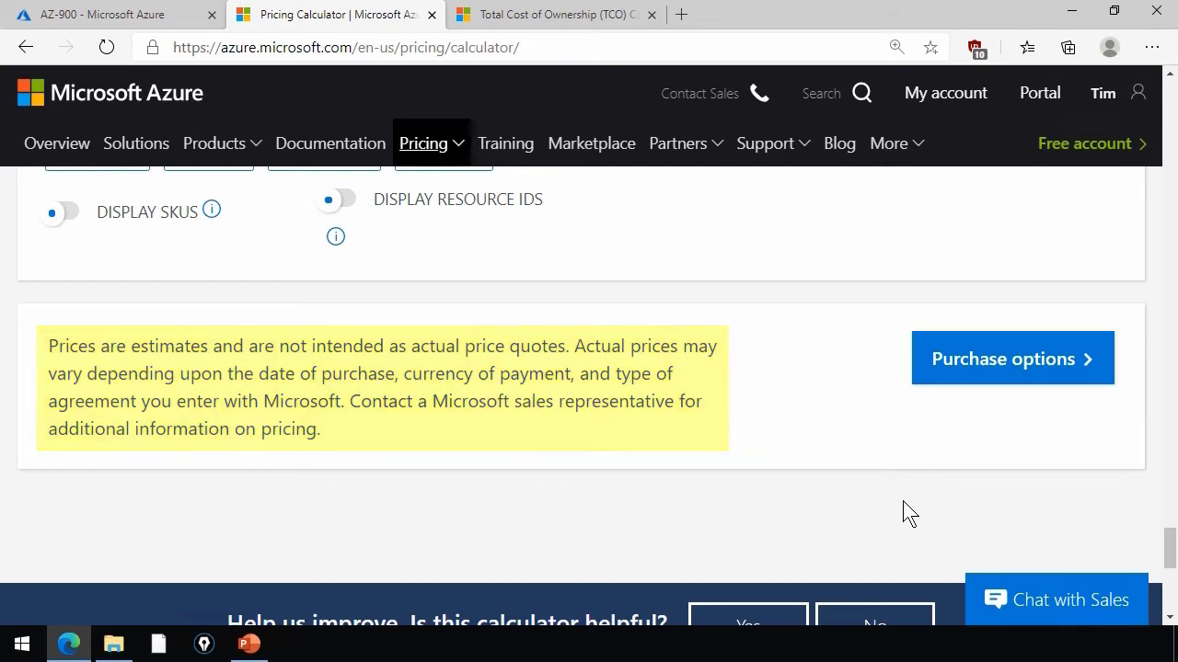
{"action": "scroll", "coordinate": [590, 443], "scroll_direction": "up", "scroll_amount": 15}
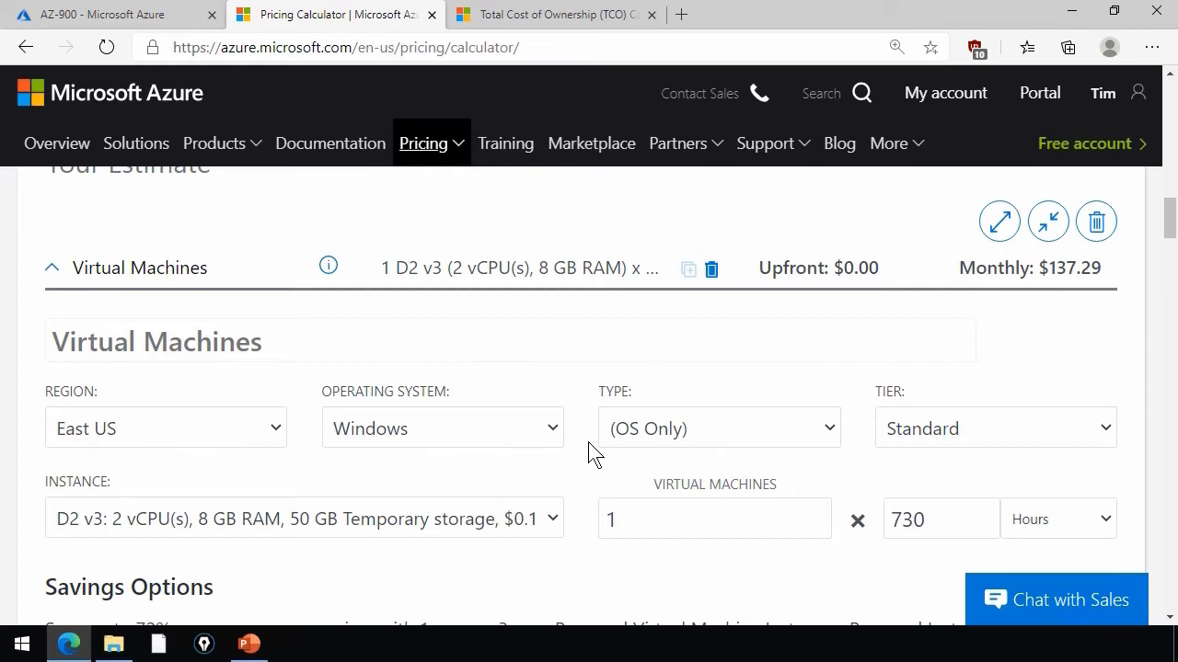
{"action": "left_click", "coordinate": [554, 429]}
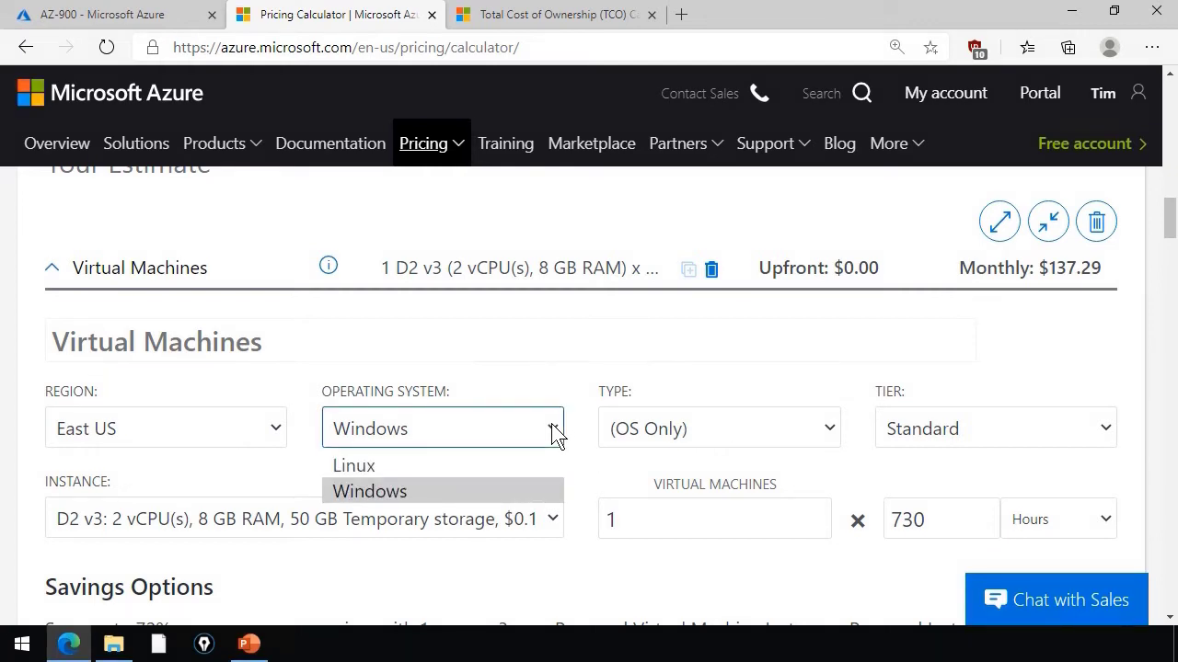
{"action": "left_click", "coordinate": [554, 429]}
{"action": "left_click", "coordinate": [831, 429]}
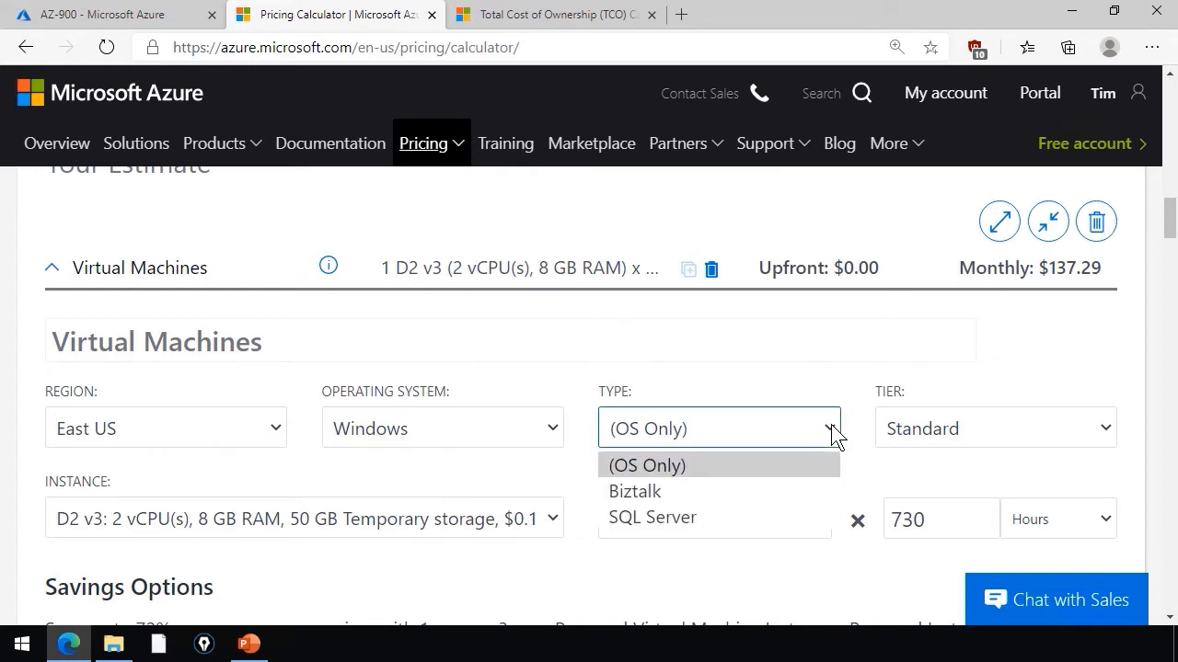
{"action": "left_click", "coordinate": [1107, 431]}
{"action": "left_click", "coordinate": [1112, 440]}
{"action": "scroll", "coordinate": [681, 371], "scroll_direction": "down", "scroll_amount": 3}
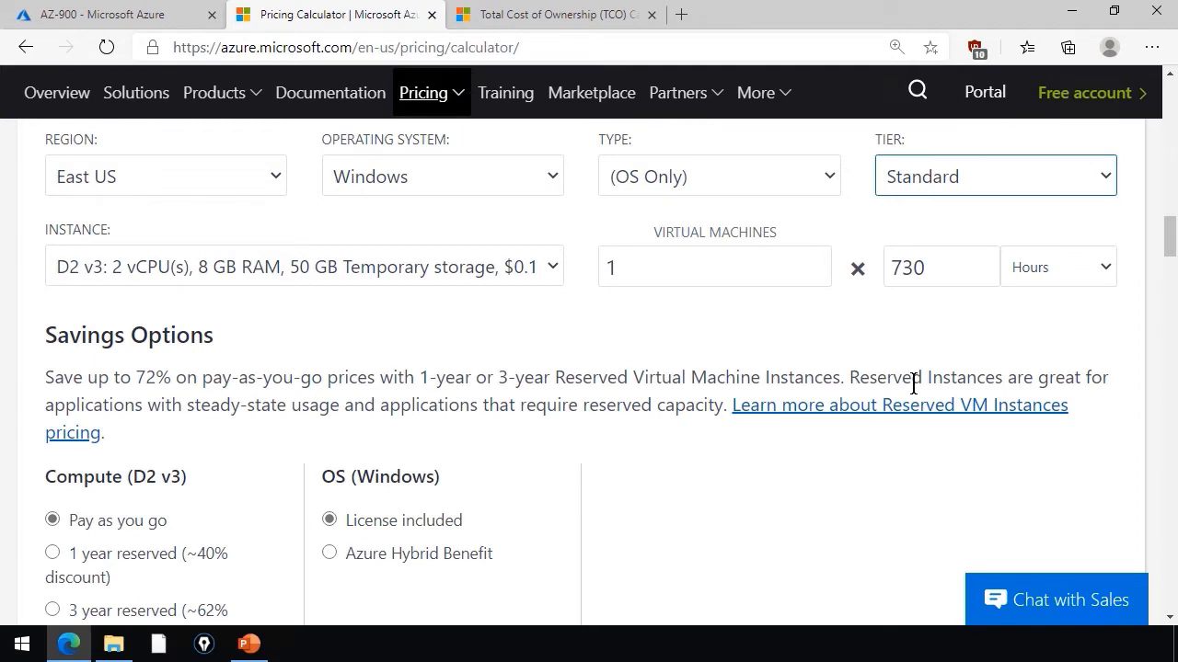
{"action": "scroll", "coordinate": [715, 449], "scroll_direction": "down", "scroll_amount": 2}
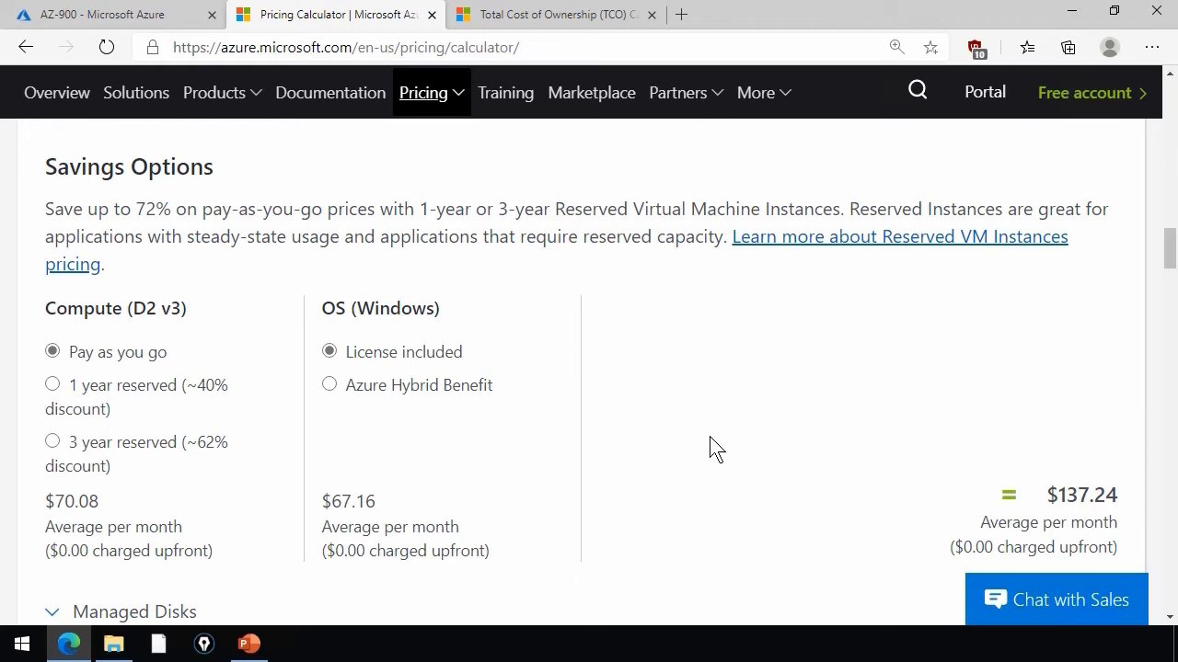
{"action": "scroll", "coordinate": [562, 381], "scroll_direction": "up", "scroll_amount": 15}
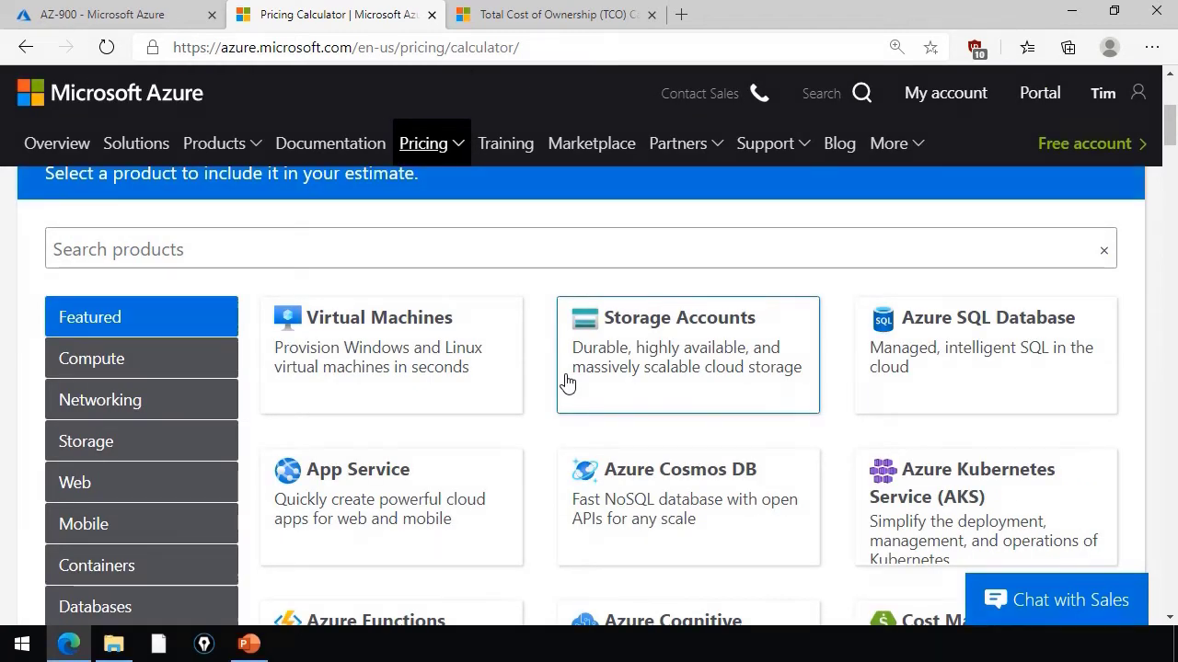
Add Storage Accounts with Premium performance tier and ZRS redundancy, totalling $200.92 monthly.
{"action": "left_click", "coordinate": [633, 342]}
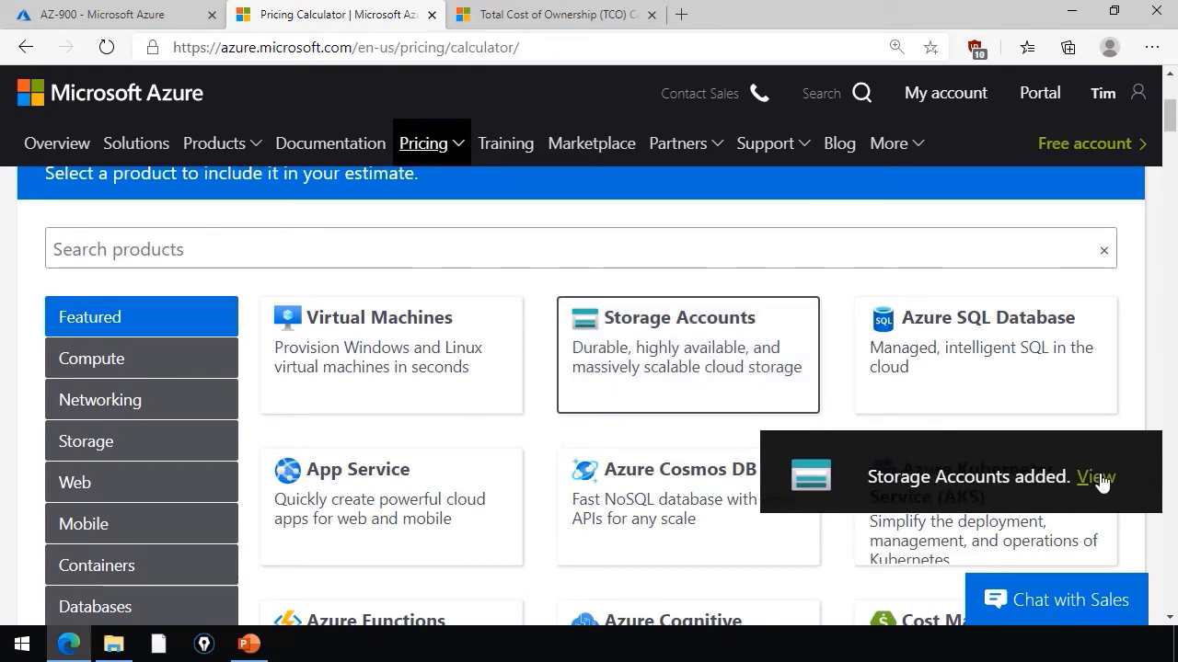
{"action": "left_click", "coordinate": [1099, 478]}
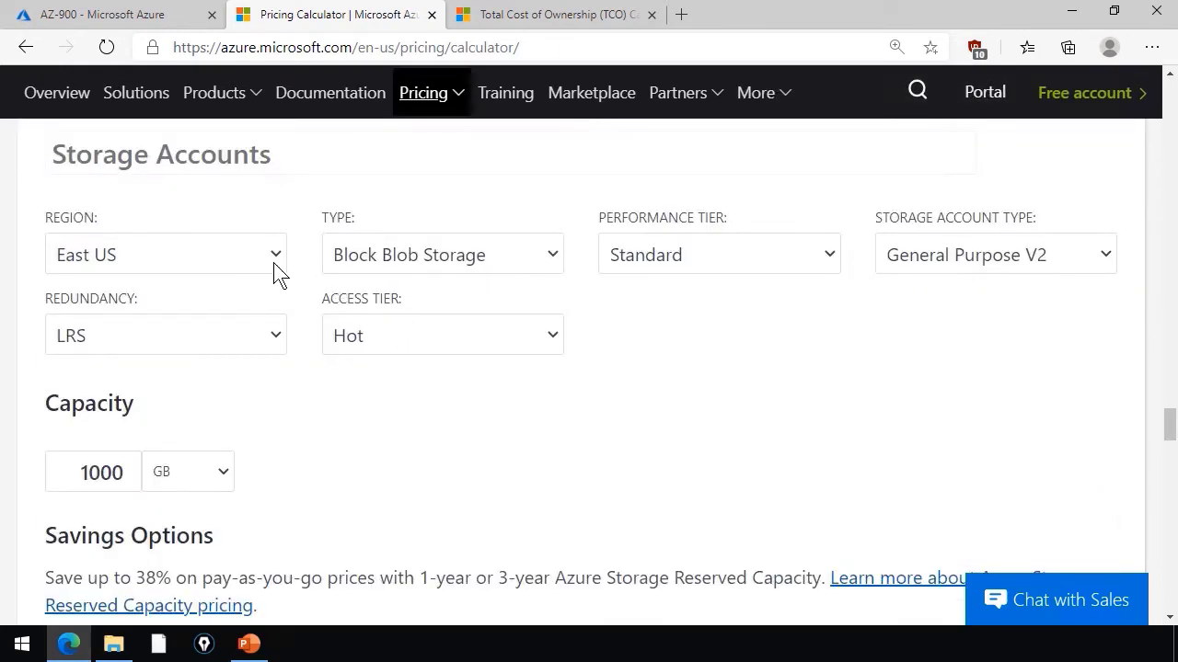
{"action": "left_click", "coordinate": [448, 266]}
{"action": "left_click", "coordinate": [448, 267]}
{"action": "left_click", "coordinate": [633, 269]}
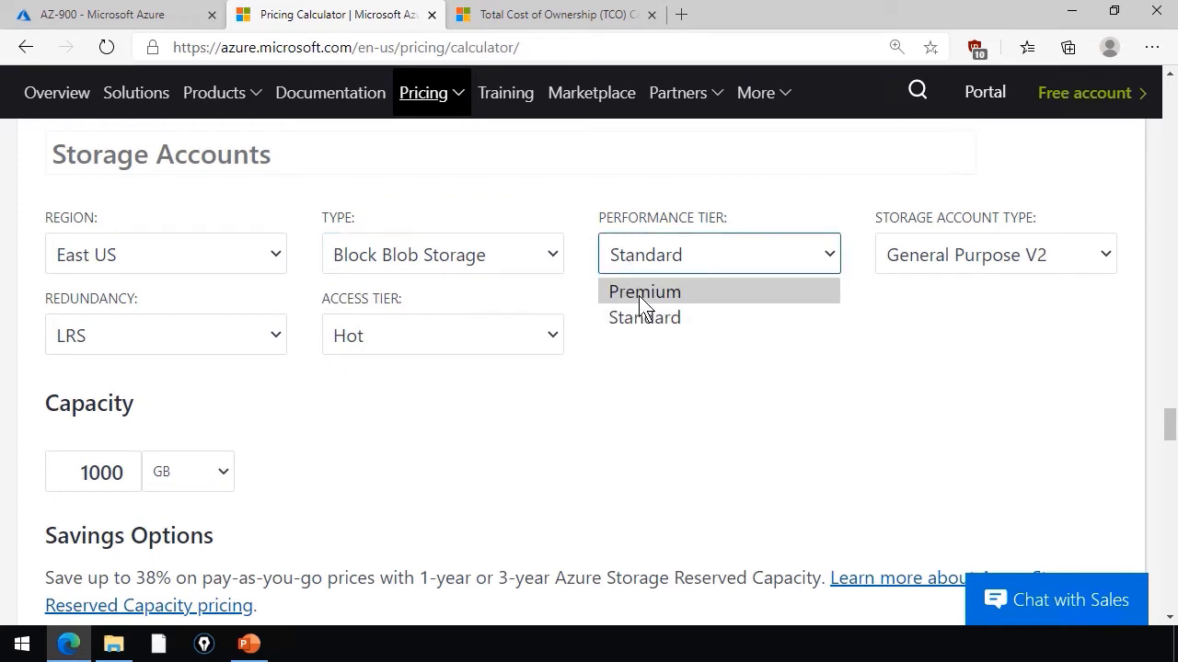
{"action": "left_click", "coordinate": [639, 295]}
{"action": "left_click", "coordinate": [897, 267]}
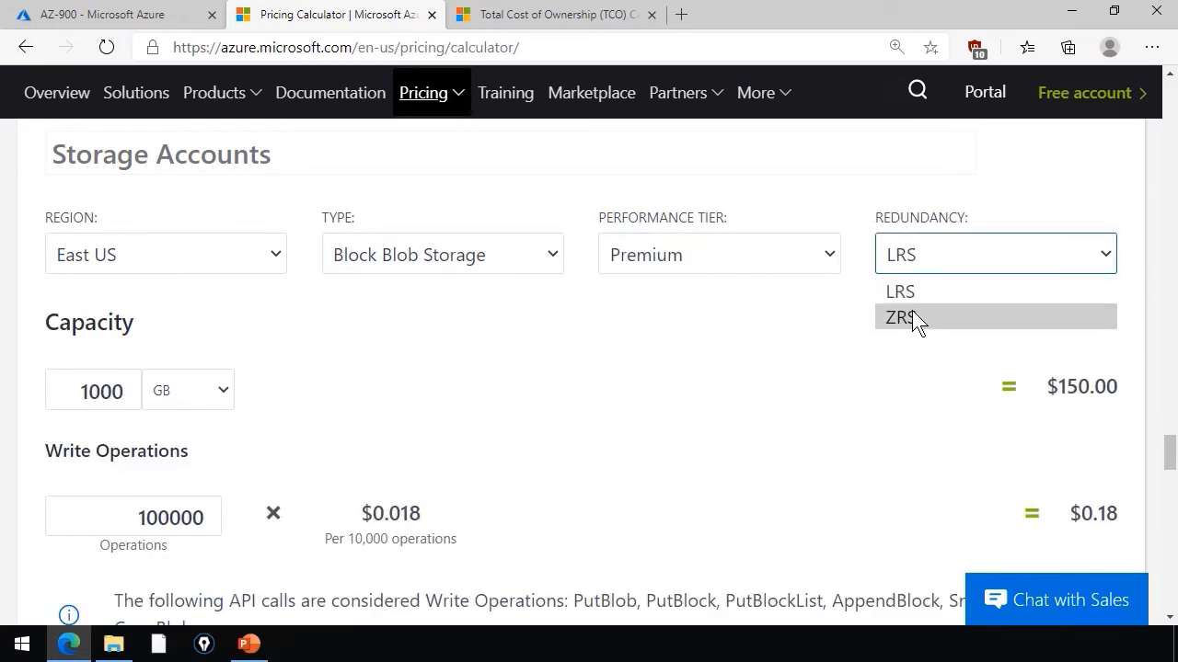
{"action": "left_click", "coordinate": [911, 314]}
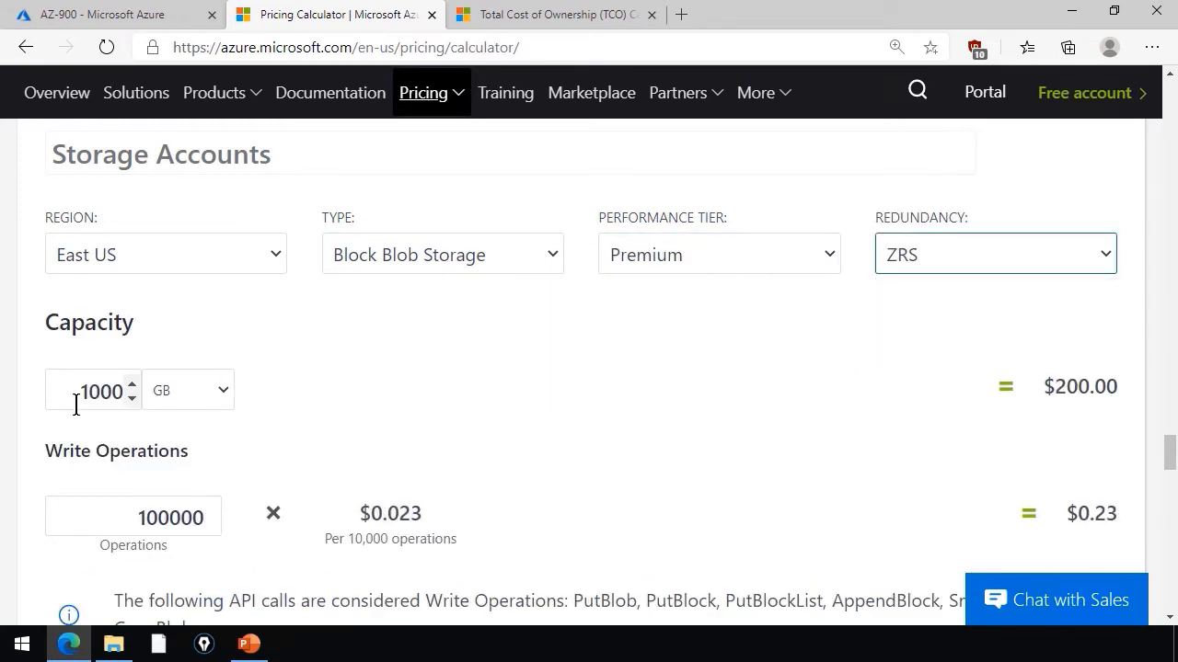
{"action": "scroll", "coordinate": [418, 385], "scroll_direction": "down", "scroll_amount": 6}
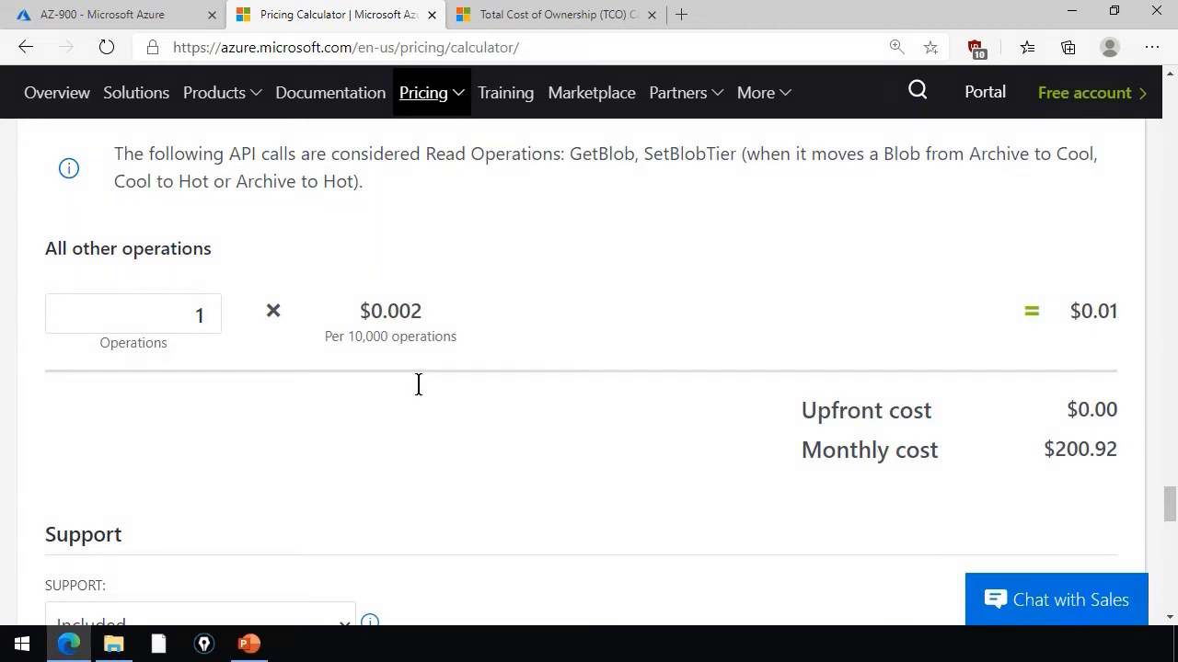
Set the estimate's support plan to Standard.
{"action": "scroll", "coordinate": [418, 384], "scroll_direction": "down", "scroll_amount": 4}
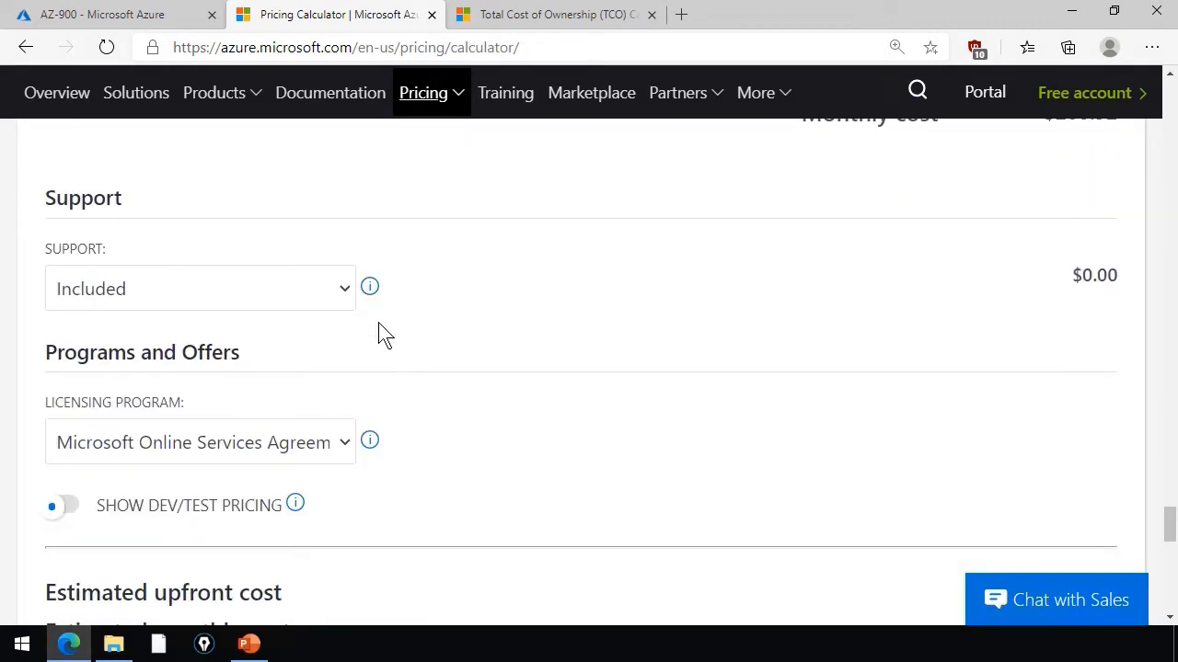
{"action": "left_click", "coordinate": [341, 292]}
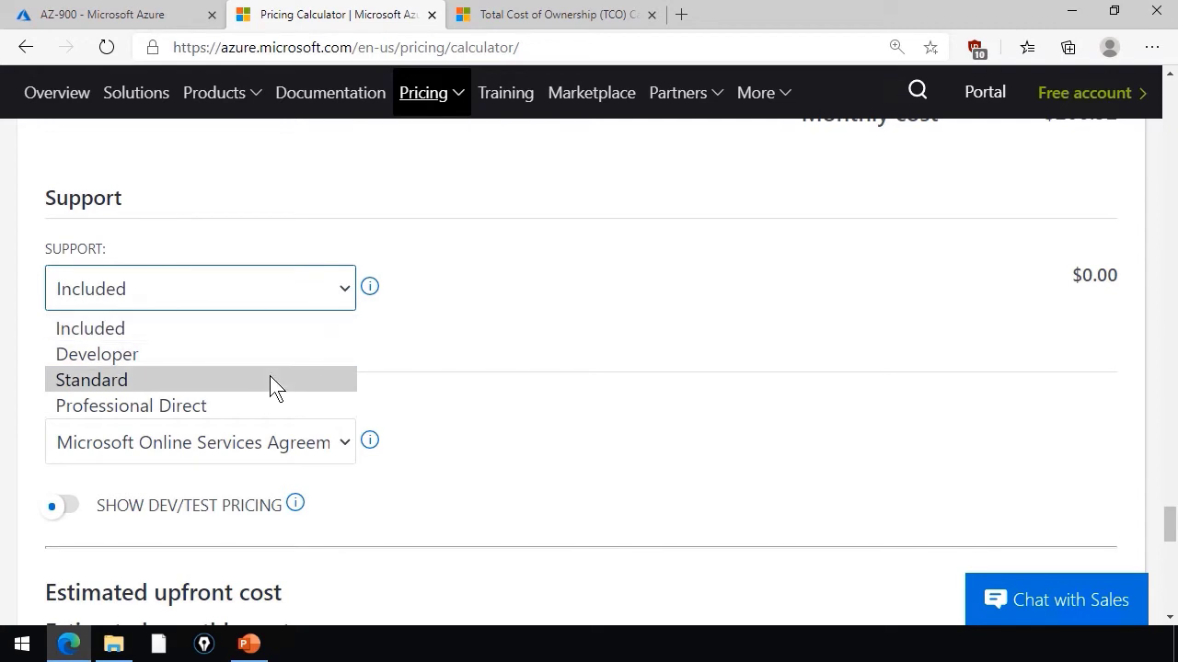
{"action": "left_click", "coordinate": [274, 380]}
Export the estimate to Excel, save it, and request a shareable link.
{"action": "scroll", "coordinate": [268, 386], "scroll_direction": "down", "scroll_amount": 4}
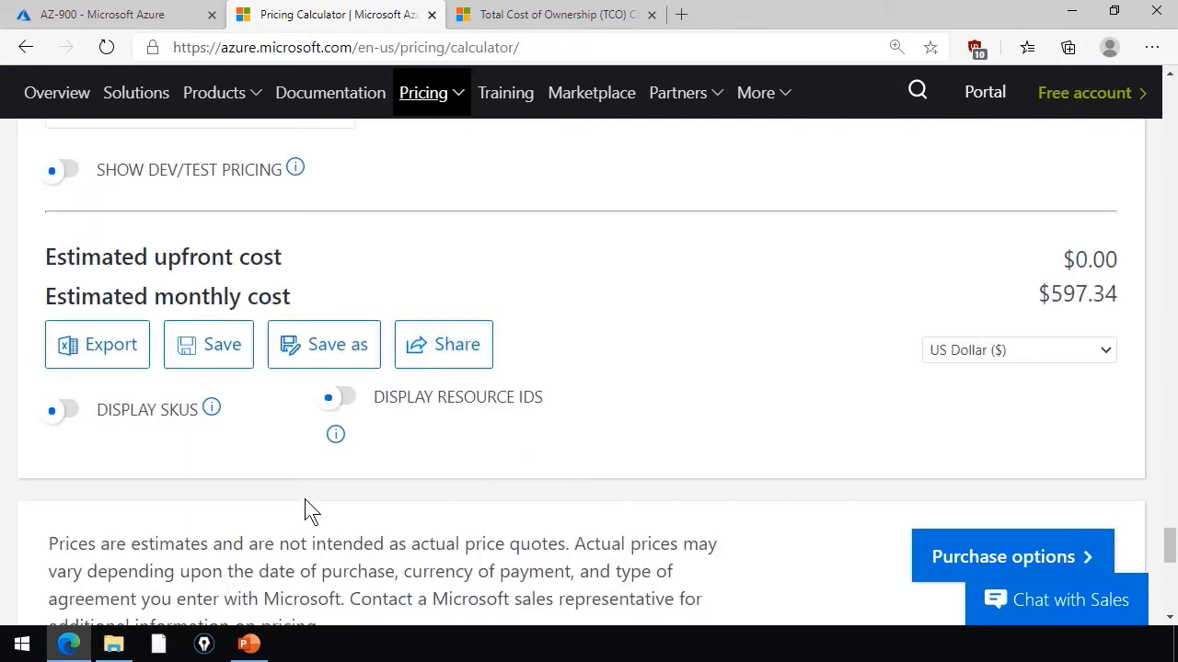
{"action": "left_click", "coordinate": [87, 345]}
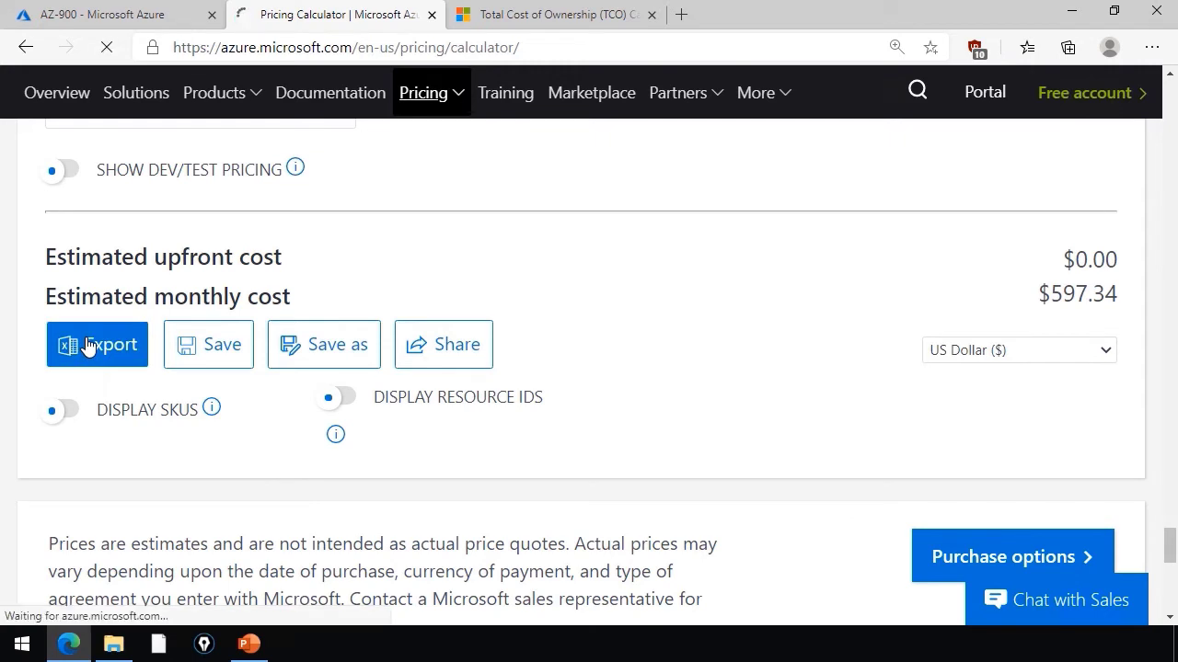
{"action": "left_click", "coordinate": [211, 344]}
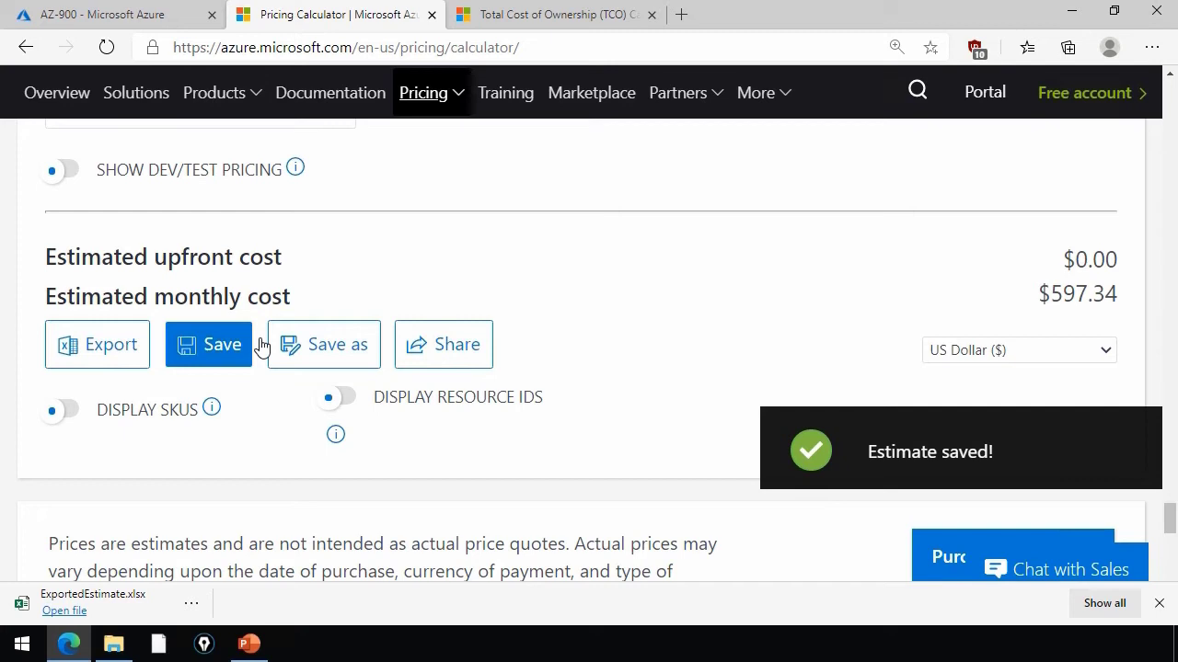
{"action": "left_click", "coordinate": [438, 347]}
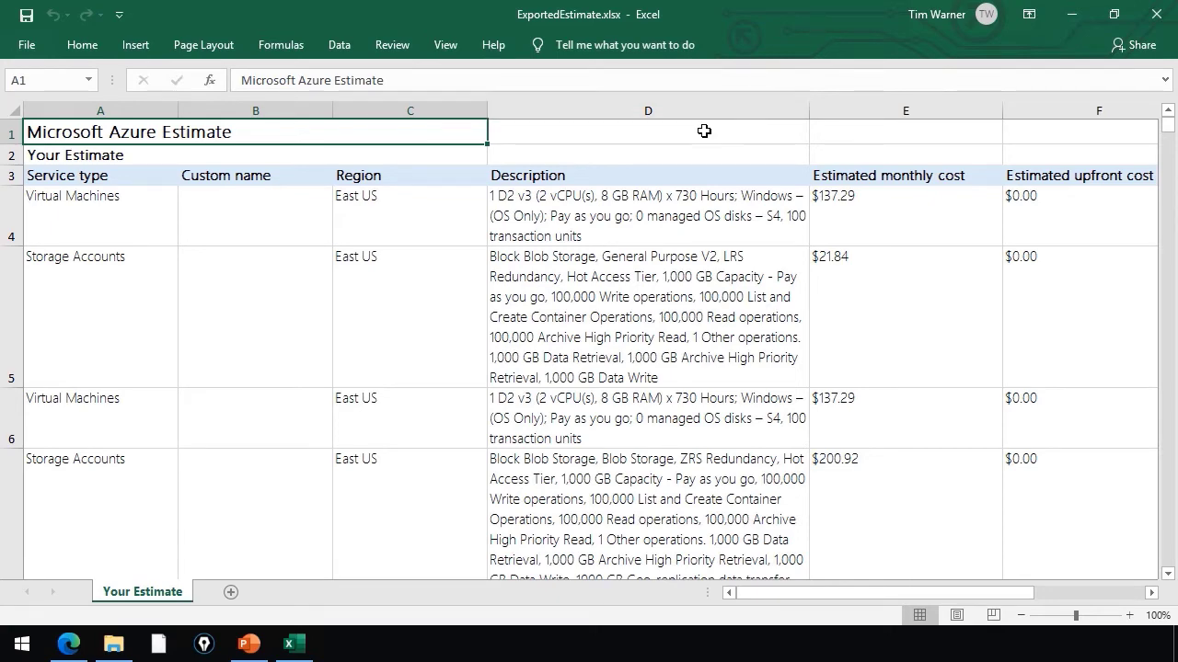
Minimize Excel to reveal the TCO Calculator's Define your workloads page.
{"action": "left_click", "coordinate": [1070, 15]}
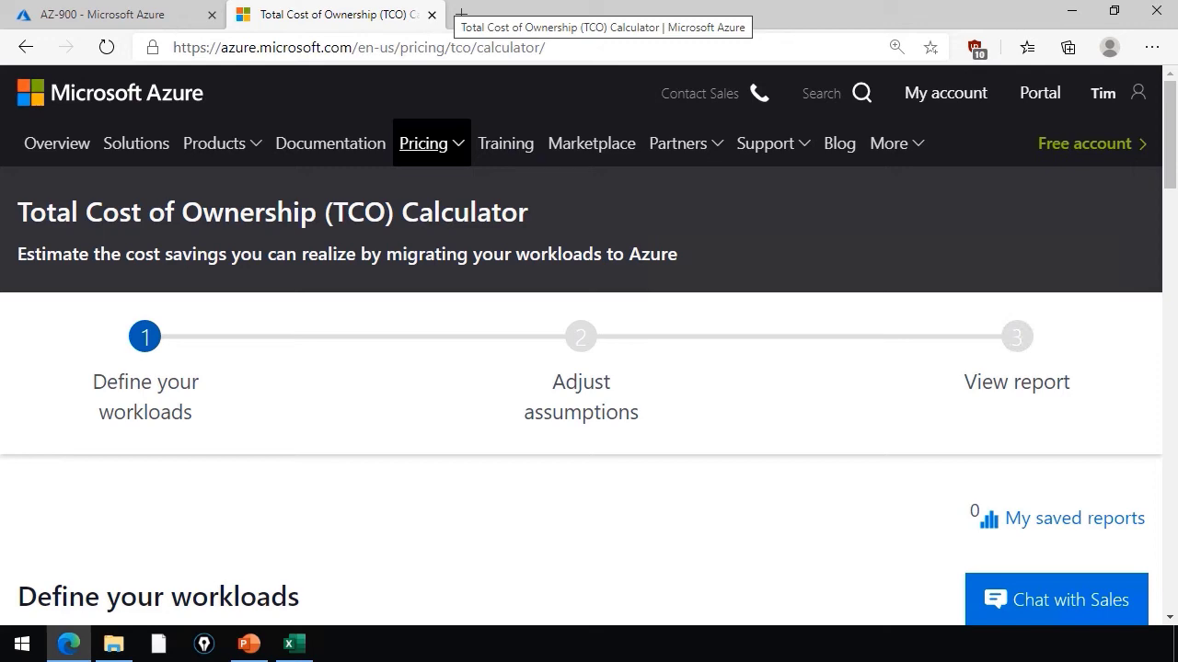
Define a Windows/Linux Server workload: Virtual Machines environment, 3 VMs, Hyper-V platform.
{"action": "scroll", "coordinate": [563, 265], "scroll_direction": "down", "scroll_amount": 5}
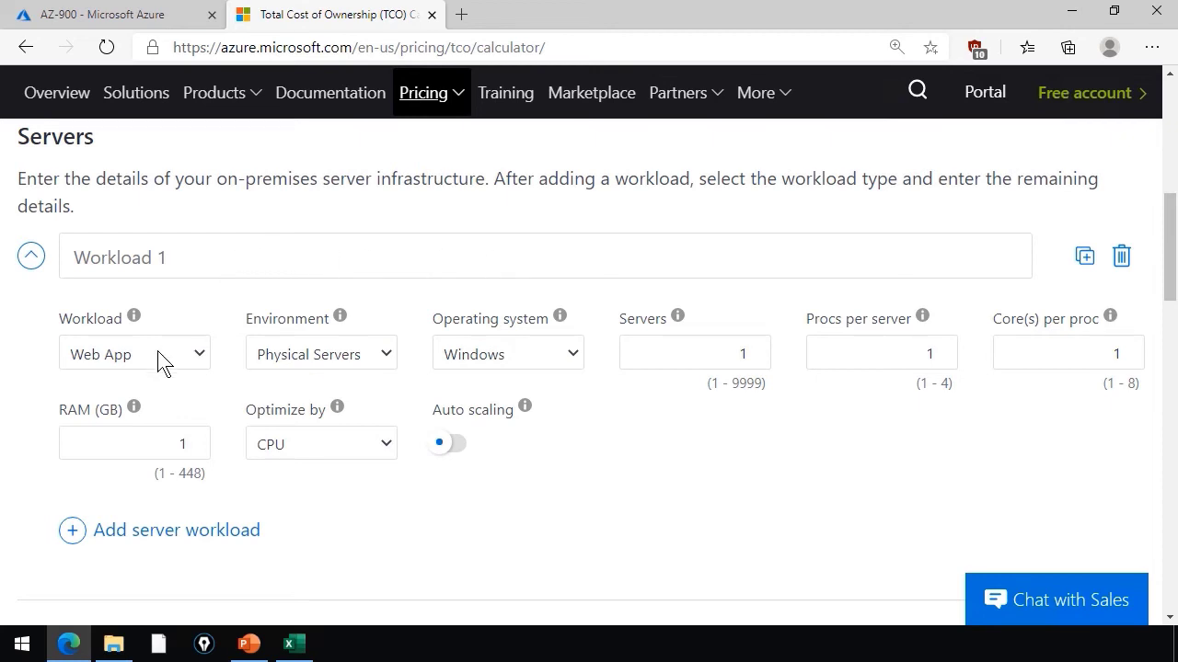
{"action": "left_click", "coordinate": [193, 358]}
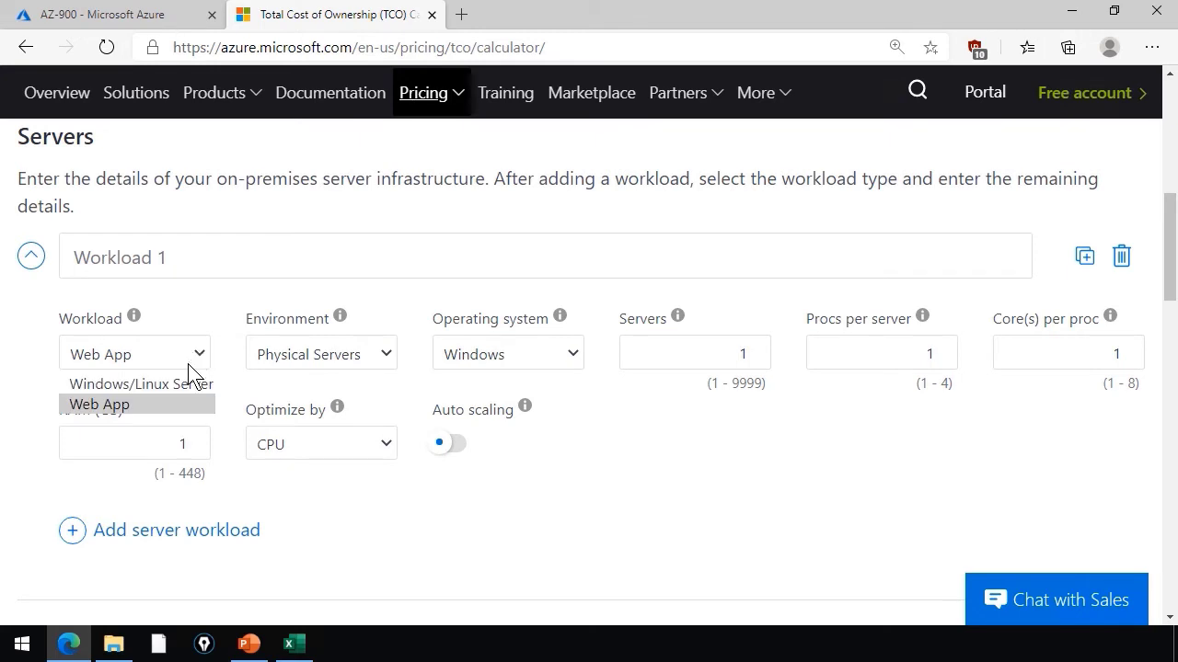
{"action": "left_click", "coordinate": [183, 384]}
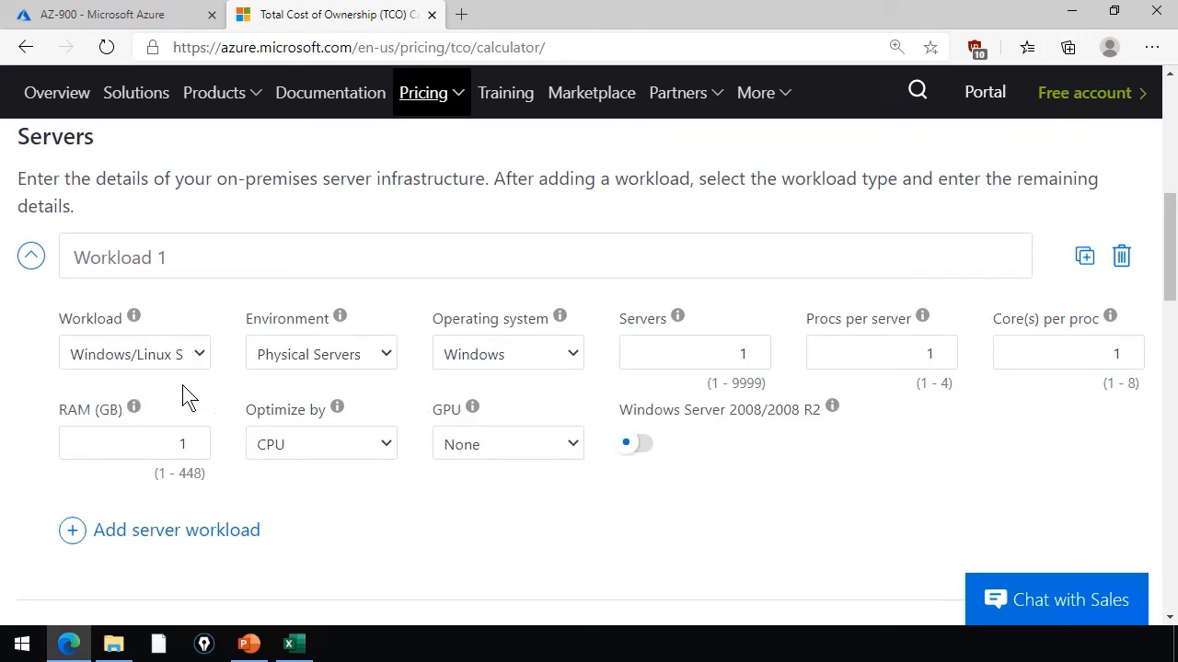
{"action": "left_click", "coordinate": [384, 359]}
{"action": "left_click", "coordinate": [344, 407]}
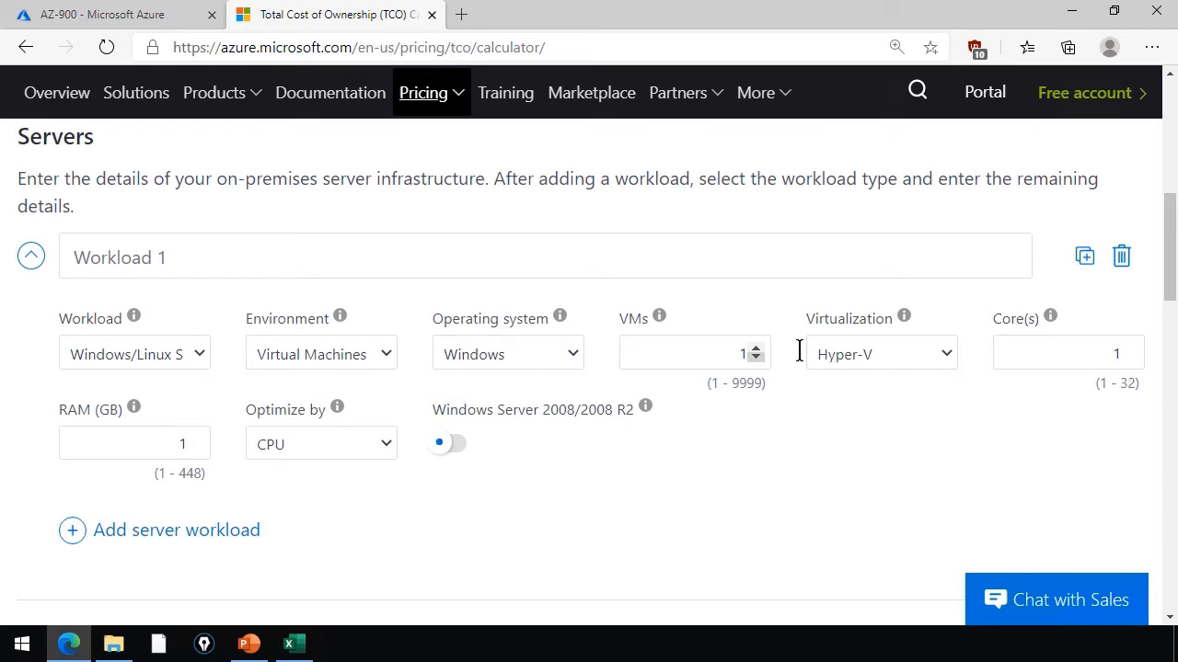
{"action": "left_click", "coordinate": [755, 349]}
{"action": "left_click", "coordinate": [756, 349]}
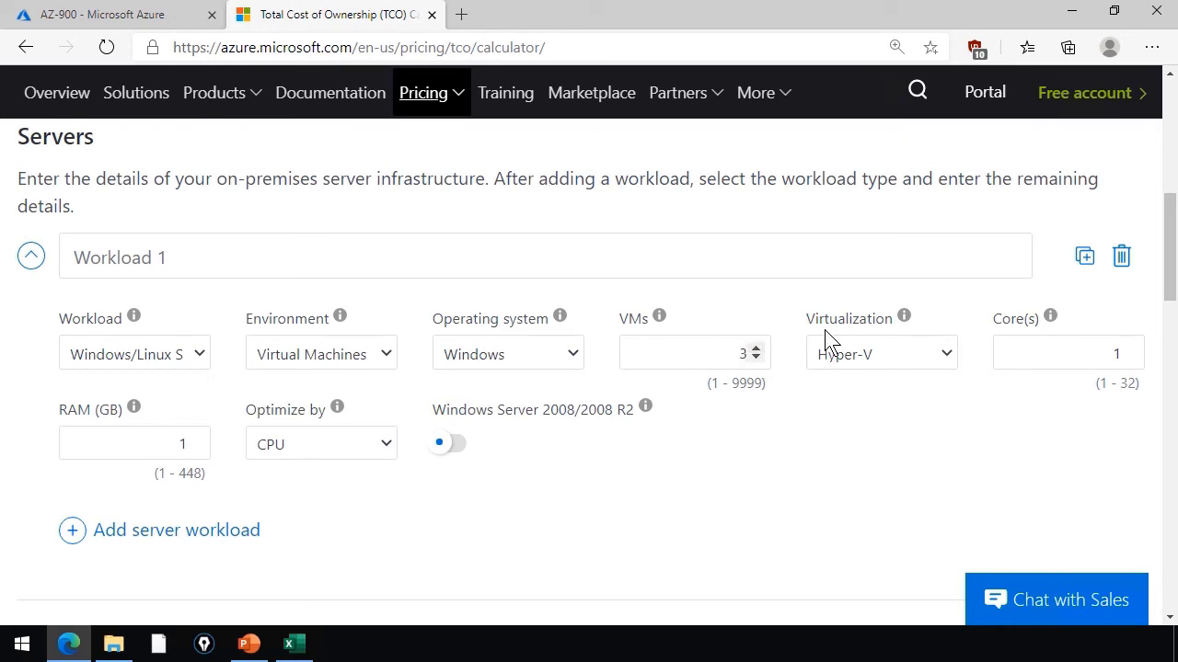
{"action": "left_click", "coordinate": [856, 364]}
{"action": "left_click", "coordinate": [857, 364]}
Advance to stage 2, Adjust assumptions.
{"action": "scroll", "coordinate": [664, 318], "scroll_direction": "down", "scroll_amount": 5}
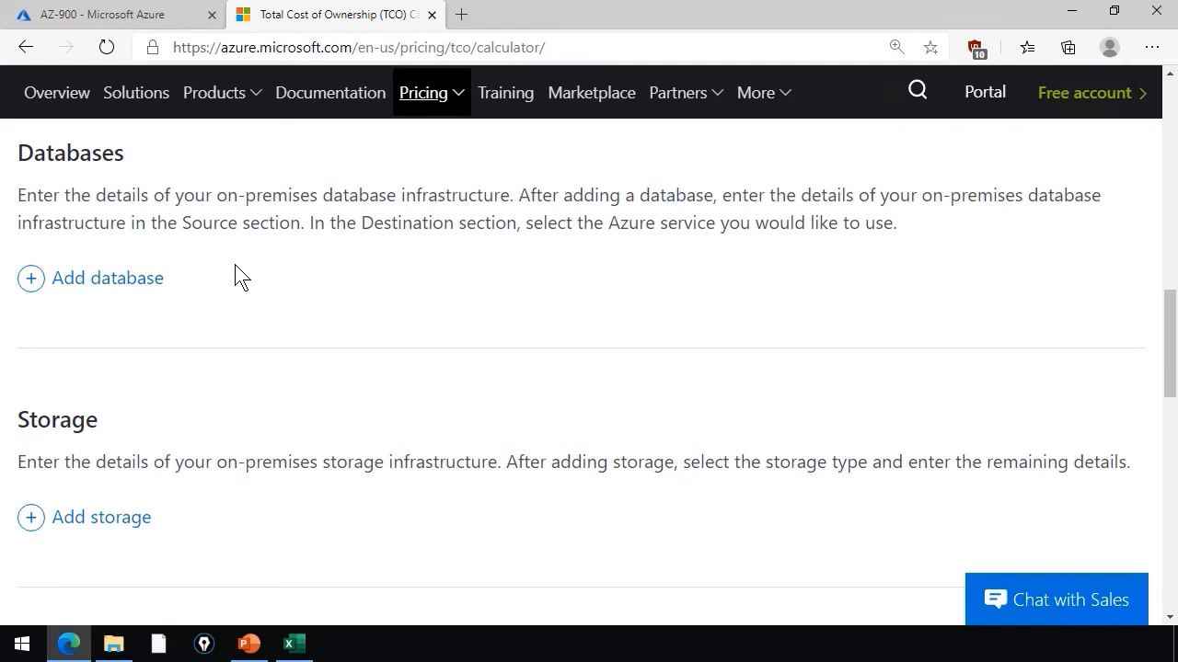
{"action": "scroll", "coordinate": [212, 304], "scroll_direction": "down", "scroll_amount": 3}
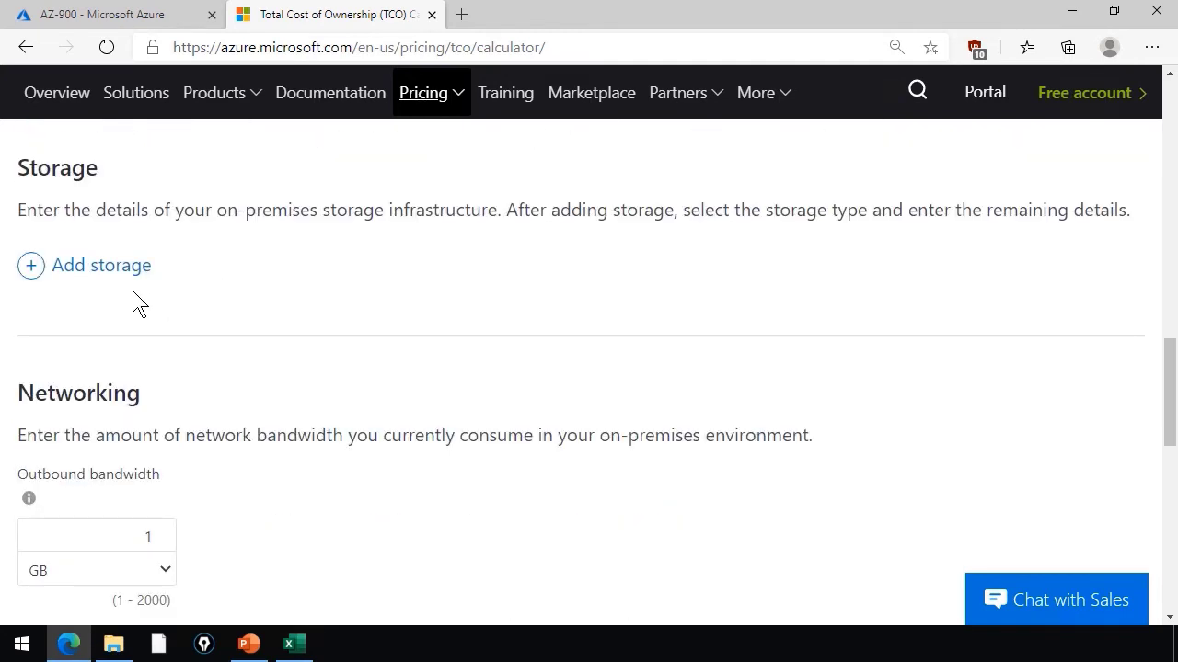
{"action": "scroll", "coordinate": [131, 290], "scroll_direction": "down", "scroll_amount": 1}
{"action": "scroll", "coordinate": [130, 291], "scroll_direction": "down", "scroll_amount": 2}
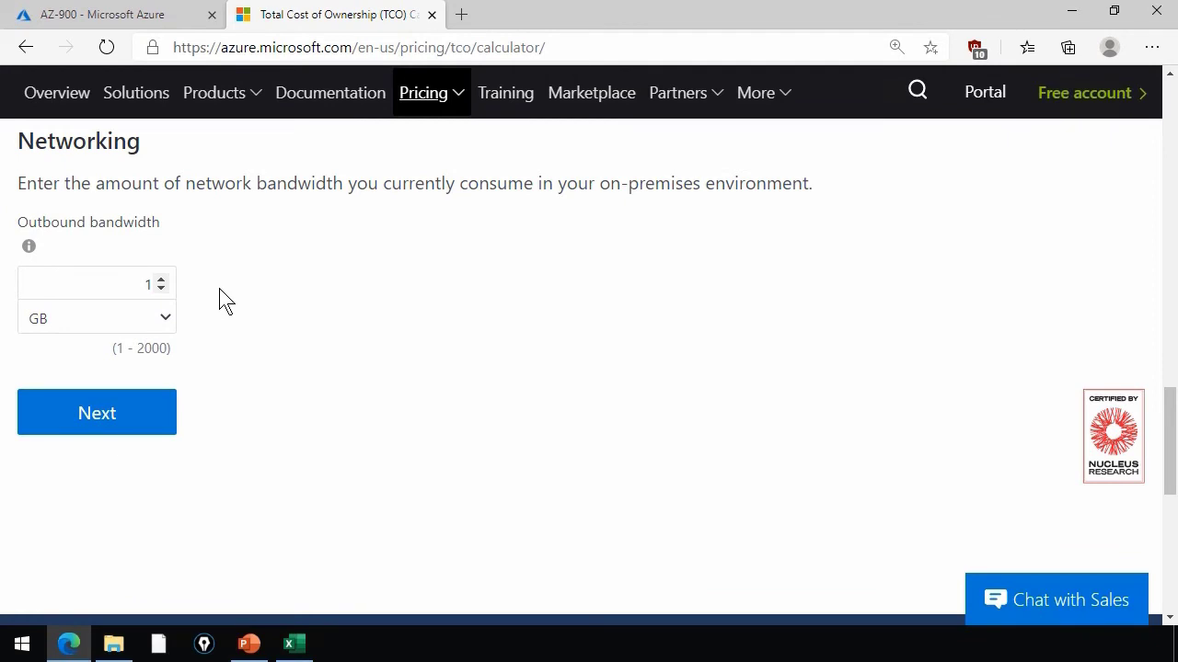
{"action": "left_click", "coordinate": [96, 412]}
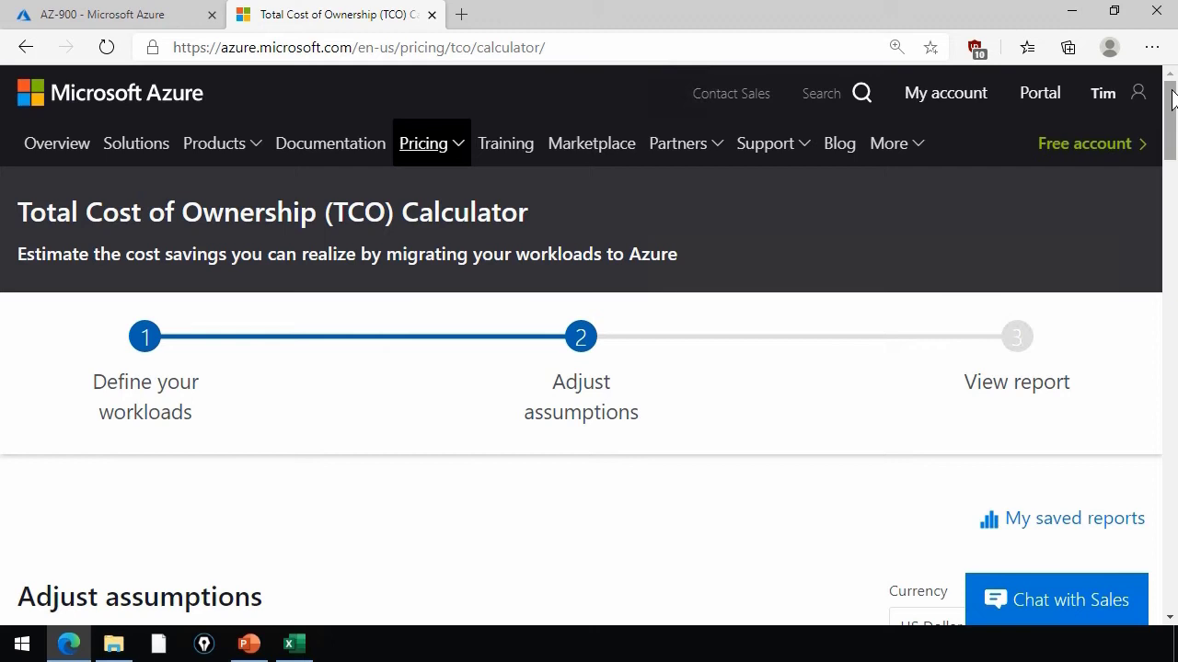
{"action": "scroll", "coordinate": [1172, 100], "scroll_direction": "down", "scroll_amount": 4}
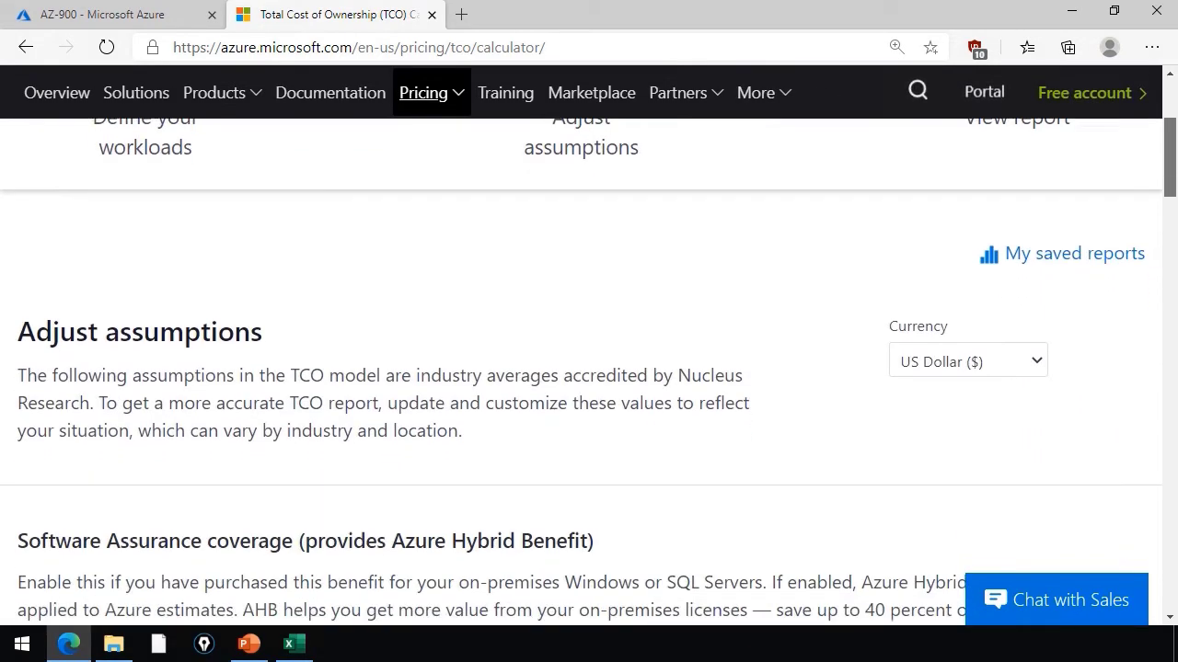
{"action": "left_click", "coordinate": [1038, 233]}
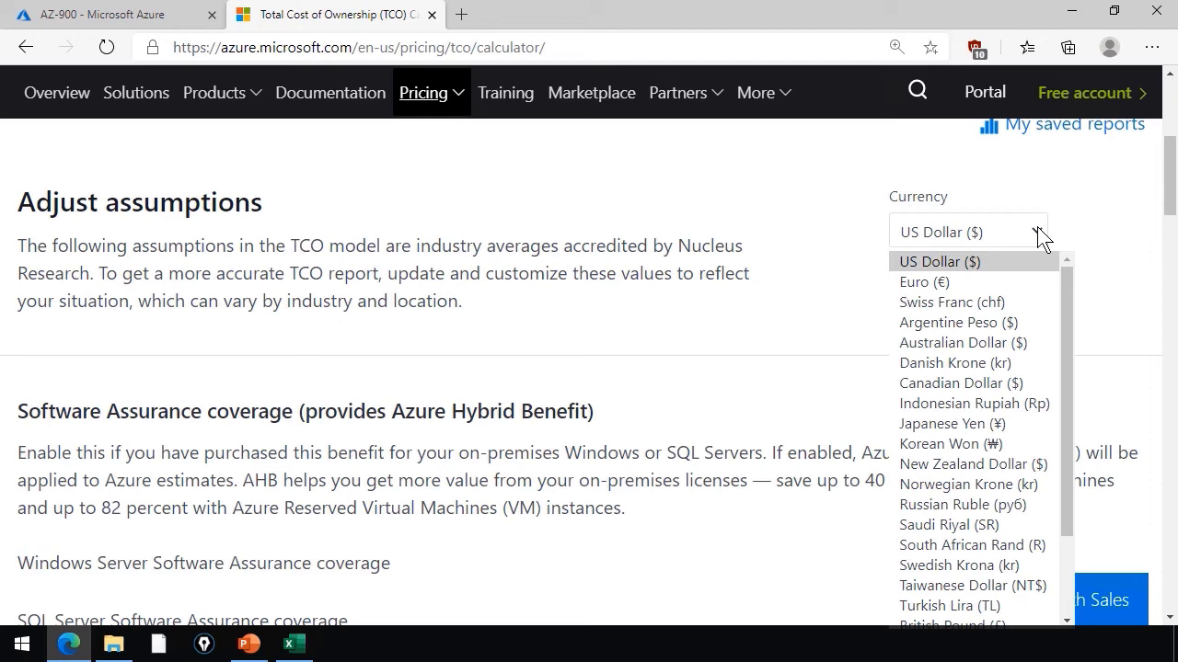
{"action": "scroll", "coordinate": [1039, 237], "scroll_direction": "down", "scroll_amount": 3}
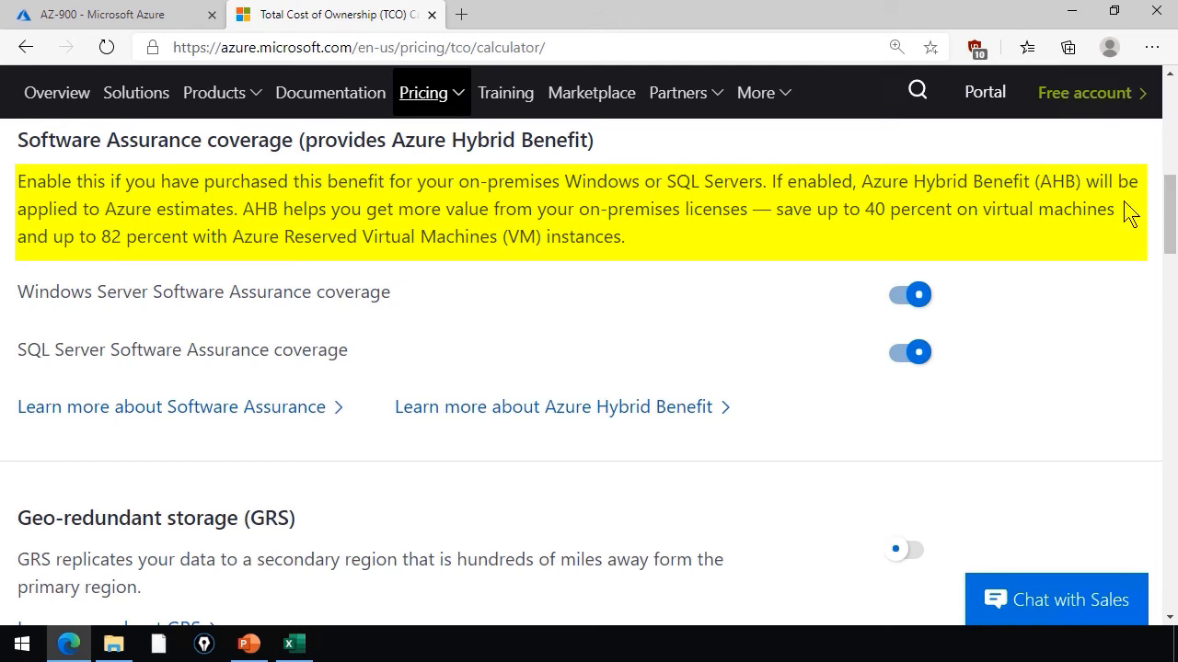
{"action": "scroll", "coordinate": [1173, 197], "scroll_direction": "down", "scroll_amount": 3}
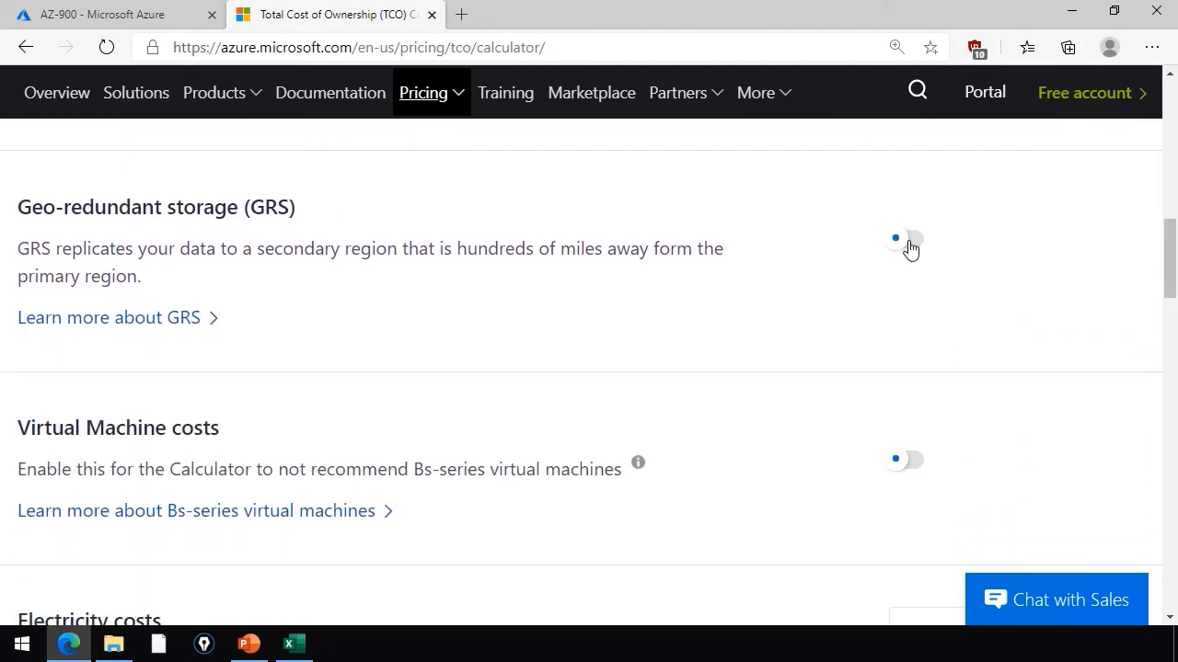
Turn on Geo-redundant storage (GRS), then proceed past cost assumptions to stage 3, View report.
{"action": "left_click", "coordinate": [908, 241]}
{"action": "scroll", "coordinate": [1173, 249], "scroll_direction": "down", "scroll_amount": 5}
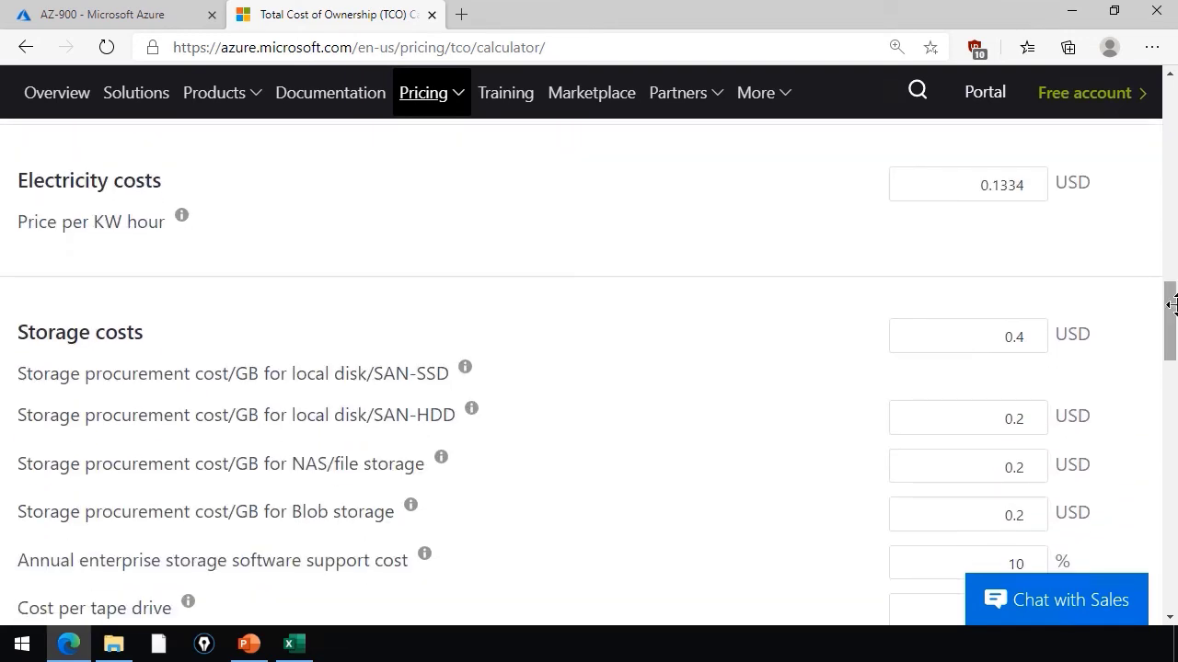
{"action": "scroll", "coordinate": [625, 373], "scroll_direction": "down", "scroll_amount": 1}
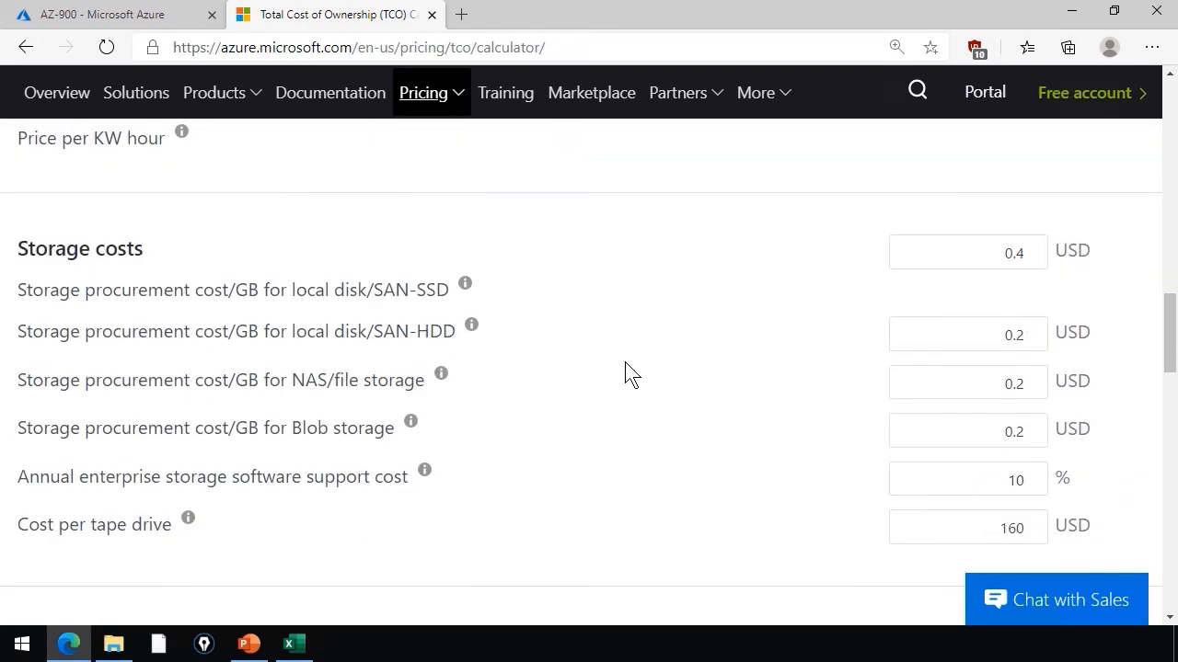
{"action": "scroll", "coordinate": [625, 373], "scroll_direction": "down", "scroll_amount": 5}
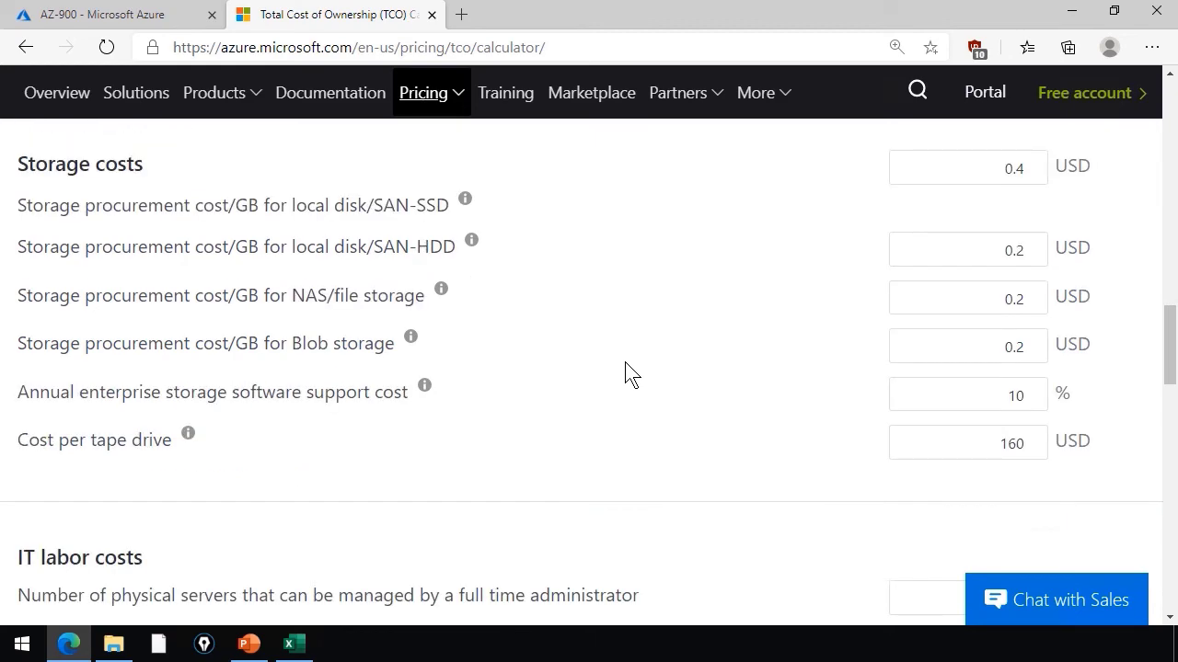
{"action": "scroll", "coordinate": [625, 372], "scroll_direction": "down", "scroll_amount": 4}
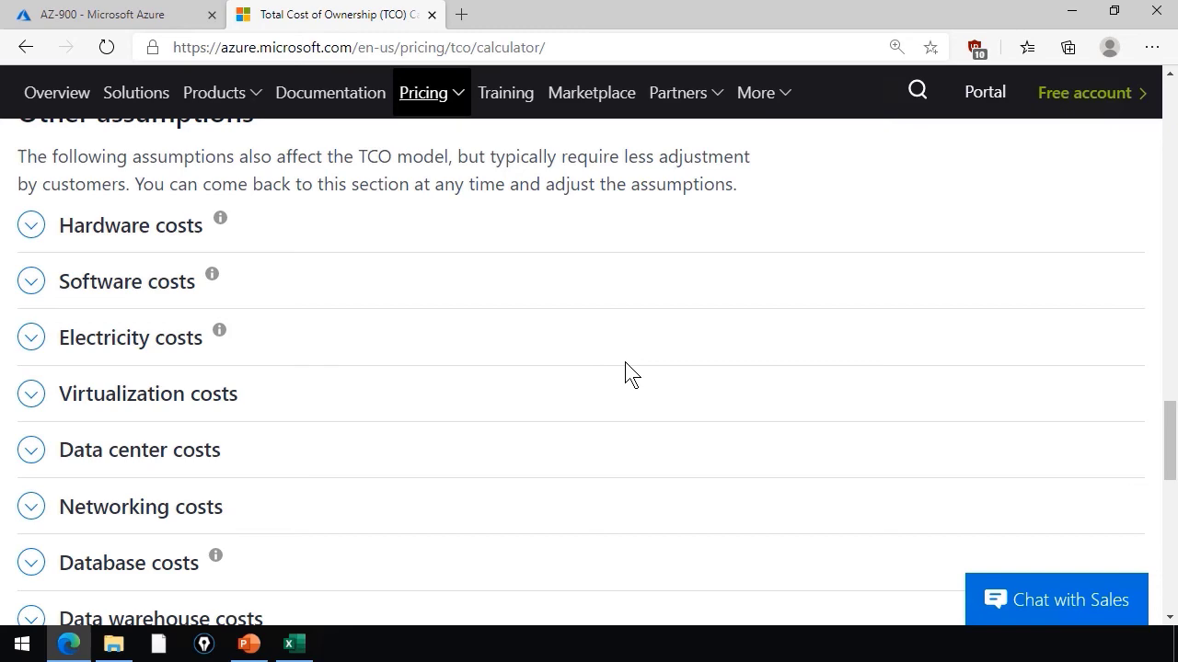
{"action": "scroll", "coordinate": [624, 372], "scroll_direction": "down", "scroll_amount": 2}
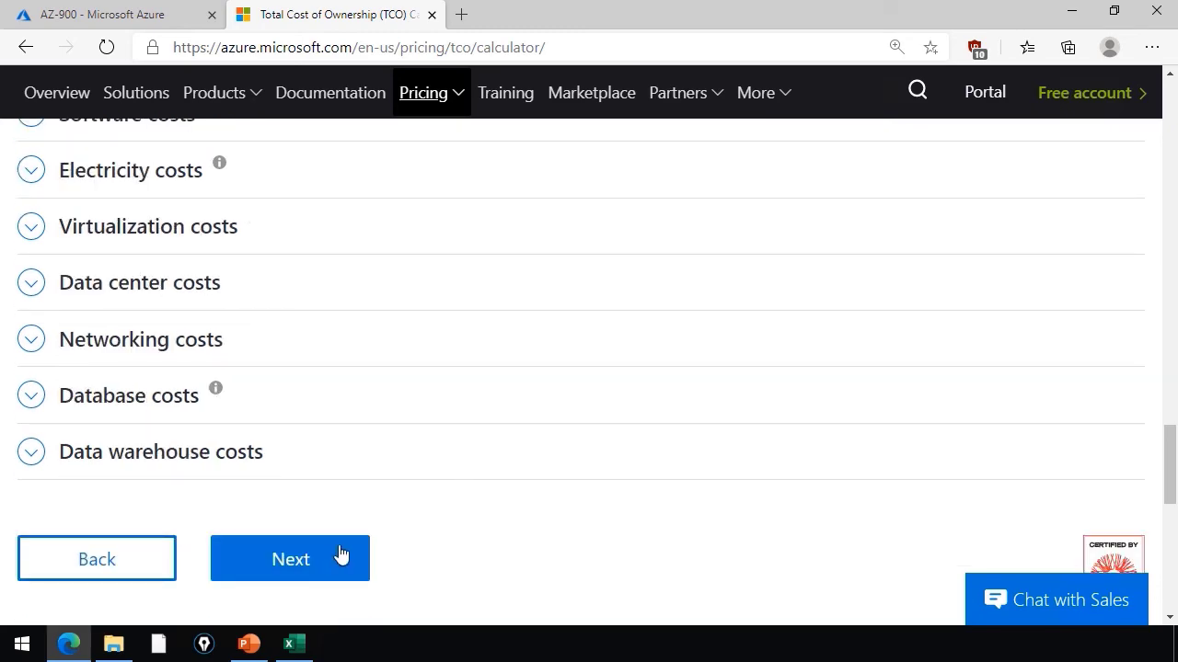
{"action": "left_click", "coordinate": [340, 554]}
{"action": "scroll", "coordinate": [396, 486], "scroll_direction": "down", "scroll_amount": 2}
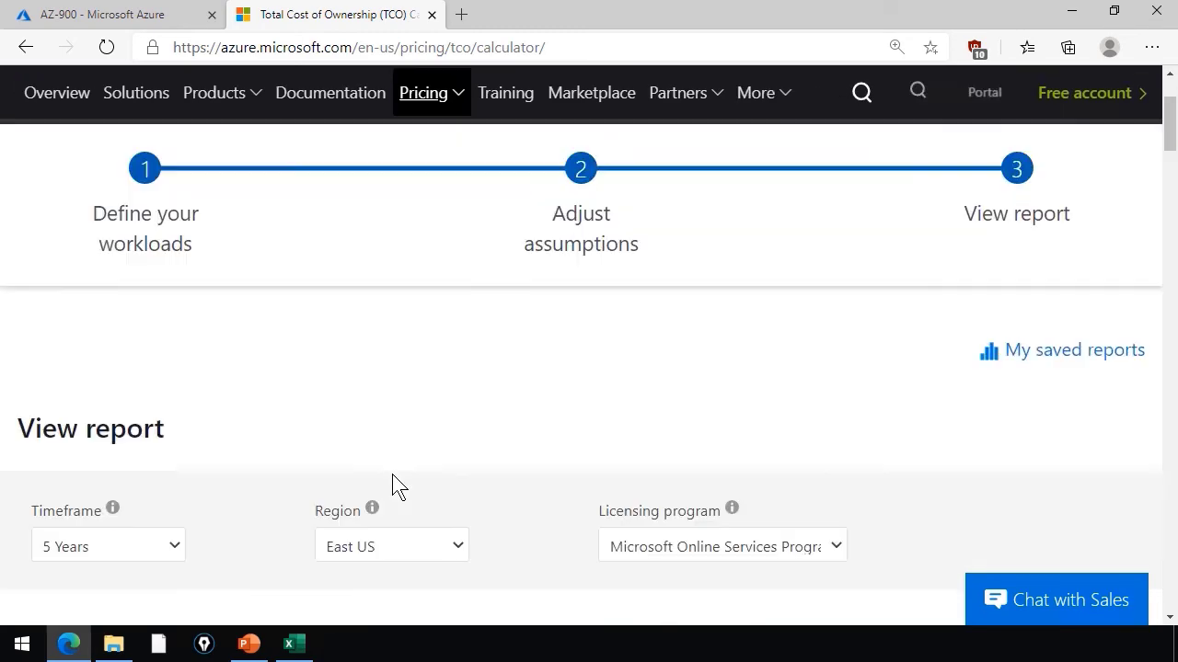
{"action": "scroll", "coordinate": [394, 486], "scroll_direction": "down", "scroll_amount": 3}
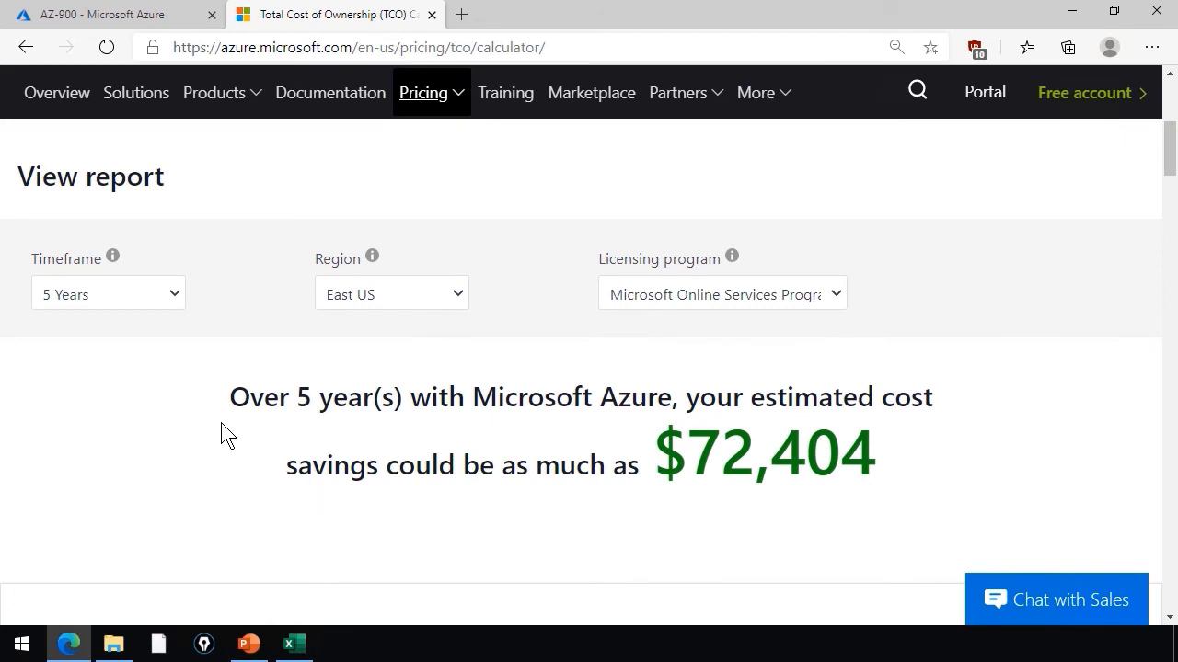
{"action": "left_click", "coordinate": [171, 296]}
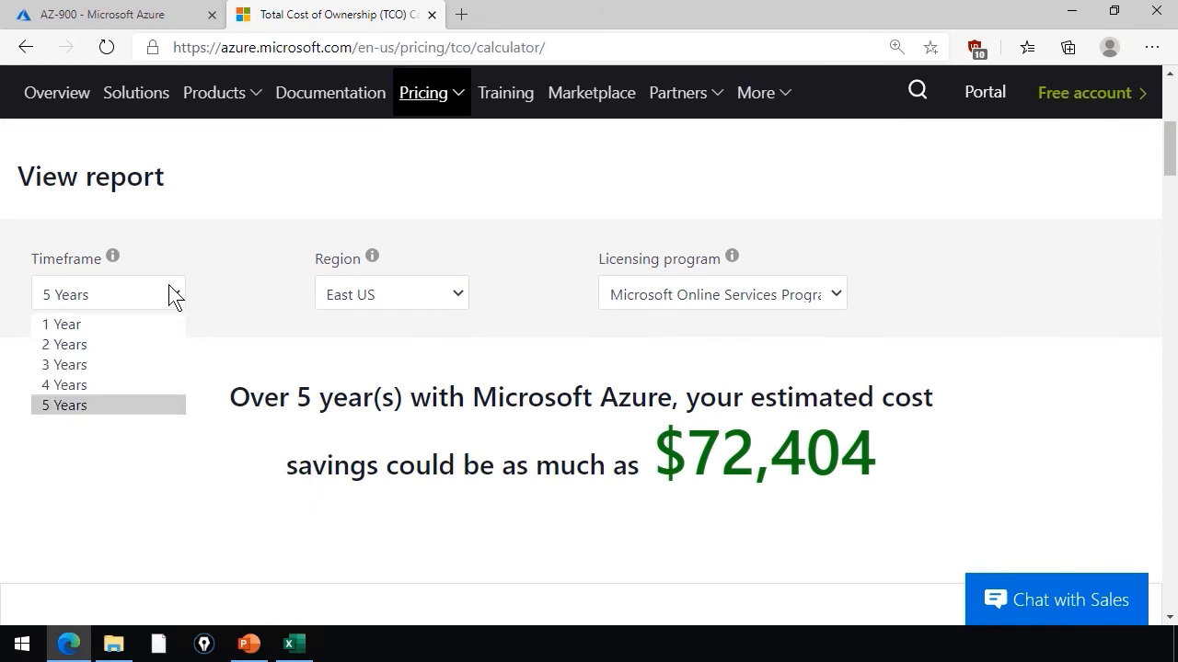
{"action": "left_click", "coordinate": [172, 296]}
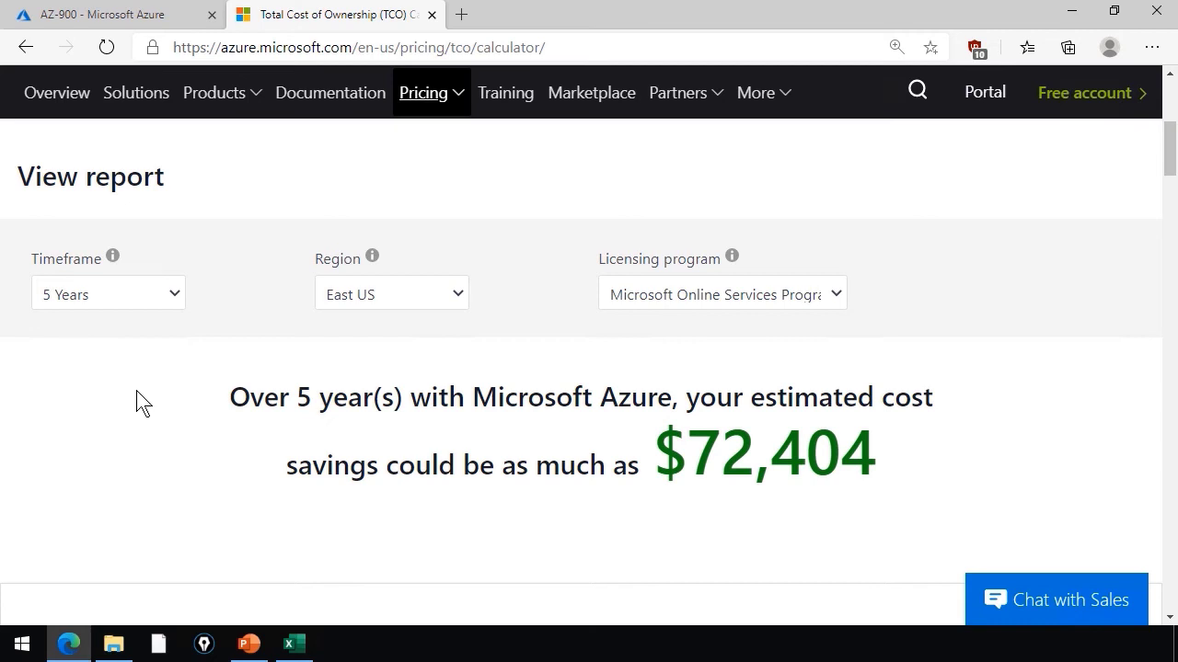
{"action": "scroll", "coordinate": [138, 391], "scroll_direction": "down", "scroll_amount": 5}
{"action": "key", "text": "ctrl+minus"}
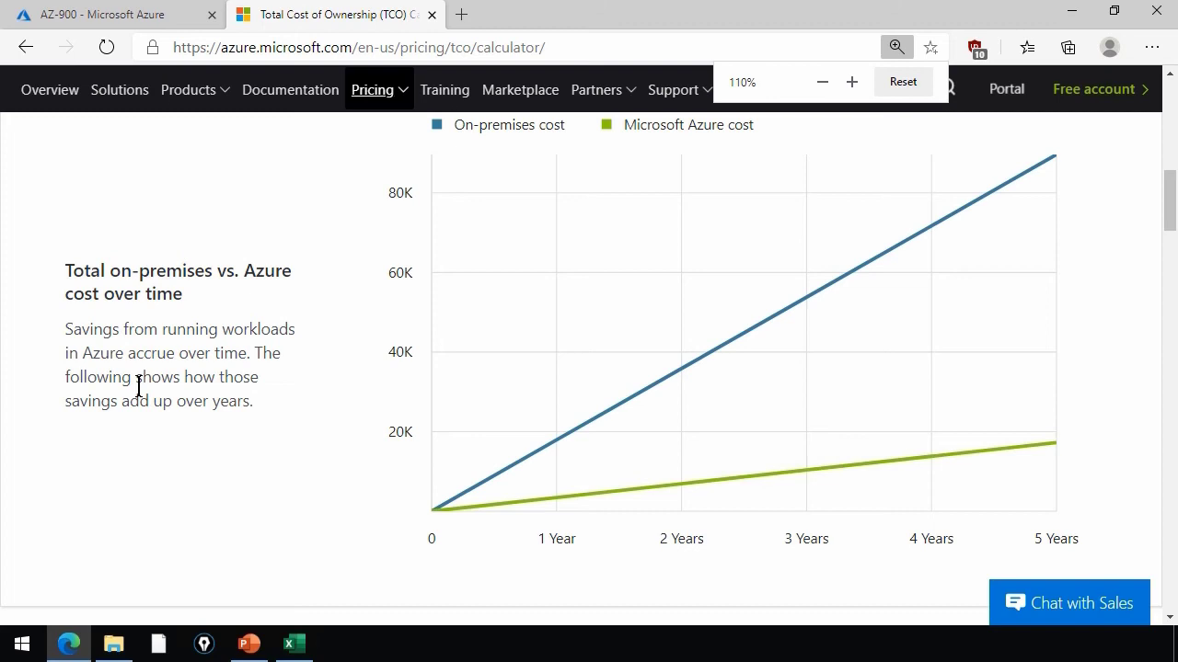
{"action": "scroll", "coordinate": [138, 387], "scroll_direction": "down", "scroll_amount": 5}
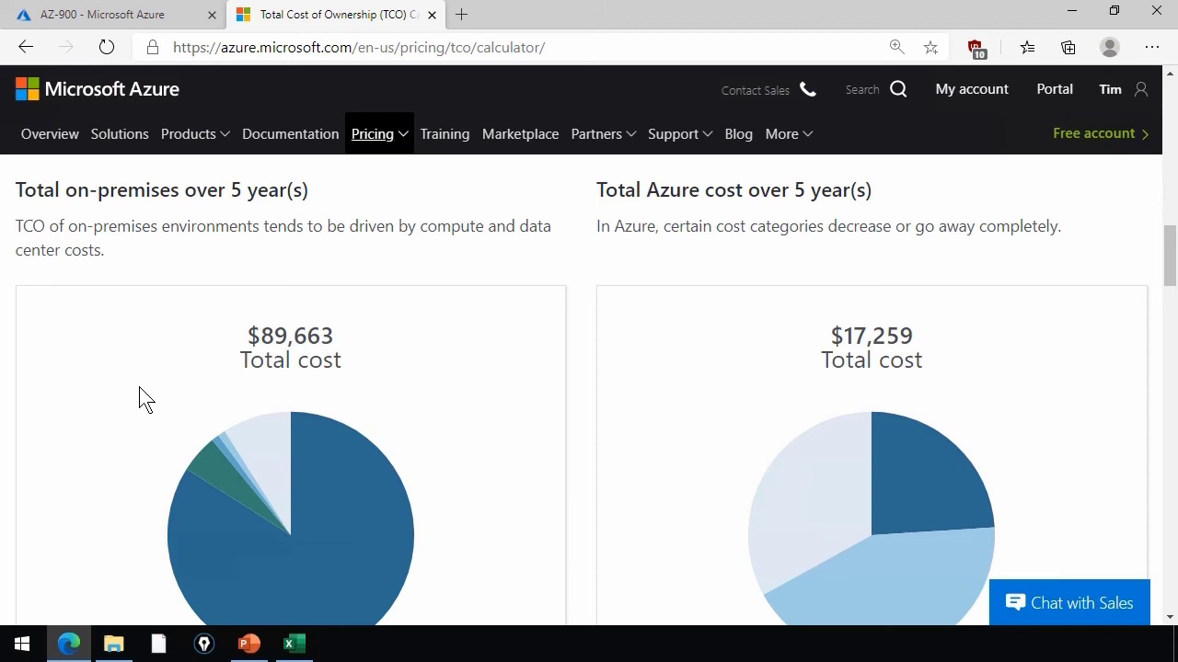
{"action": "scroll", "coordinate": [145, 398], "scroll_direction": "down", "scroll_amount": 5}
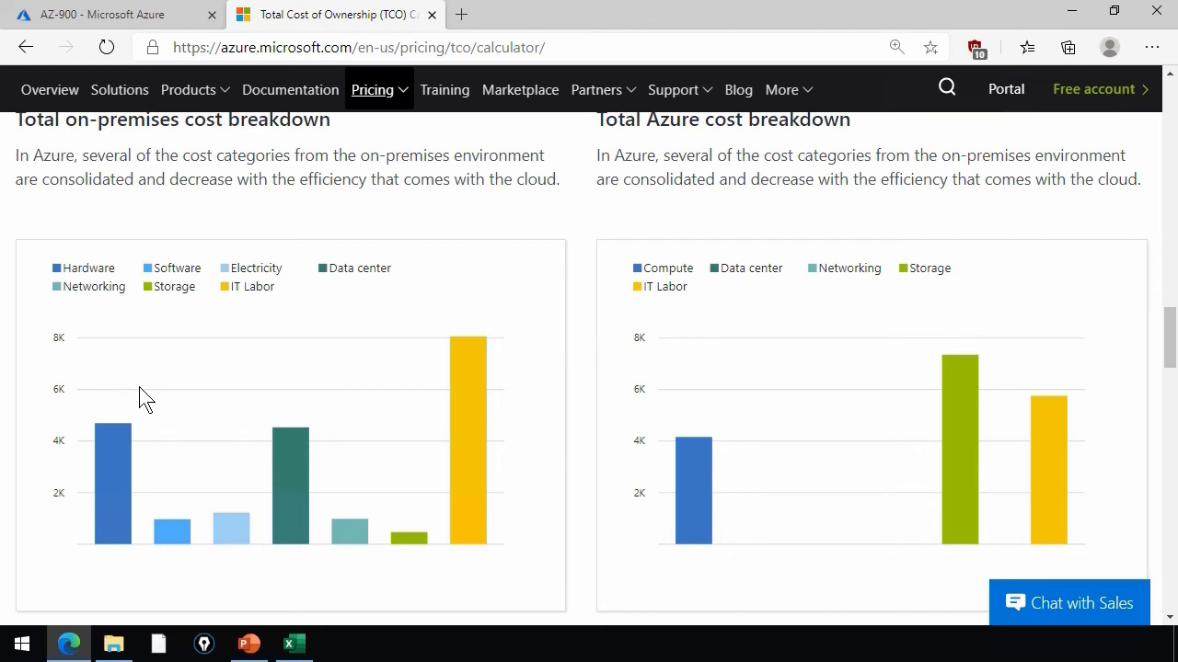
{"action": "scroll", "coordinate": [145, 398], "scroll_direction": "down", "scroll_amount": 5}
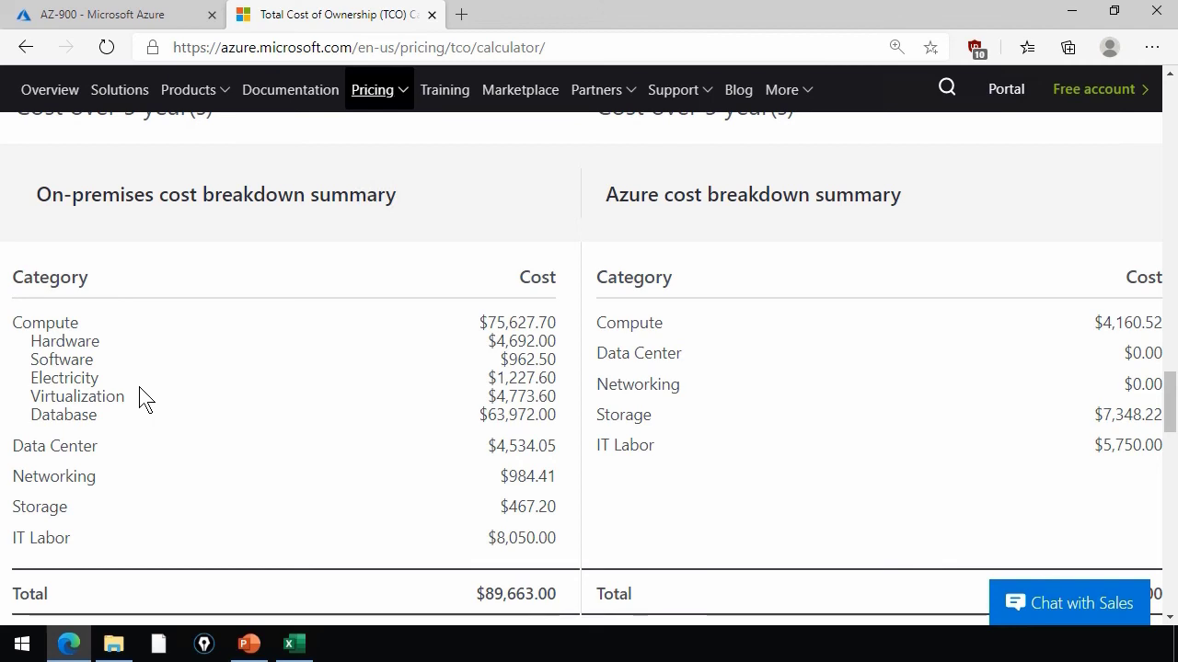
{"action": "scroll", "coordinate": [146, 398], "scroll_direction": "down", "scroll_amount": 10}
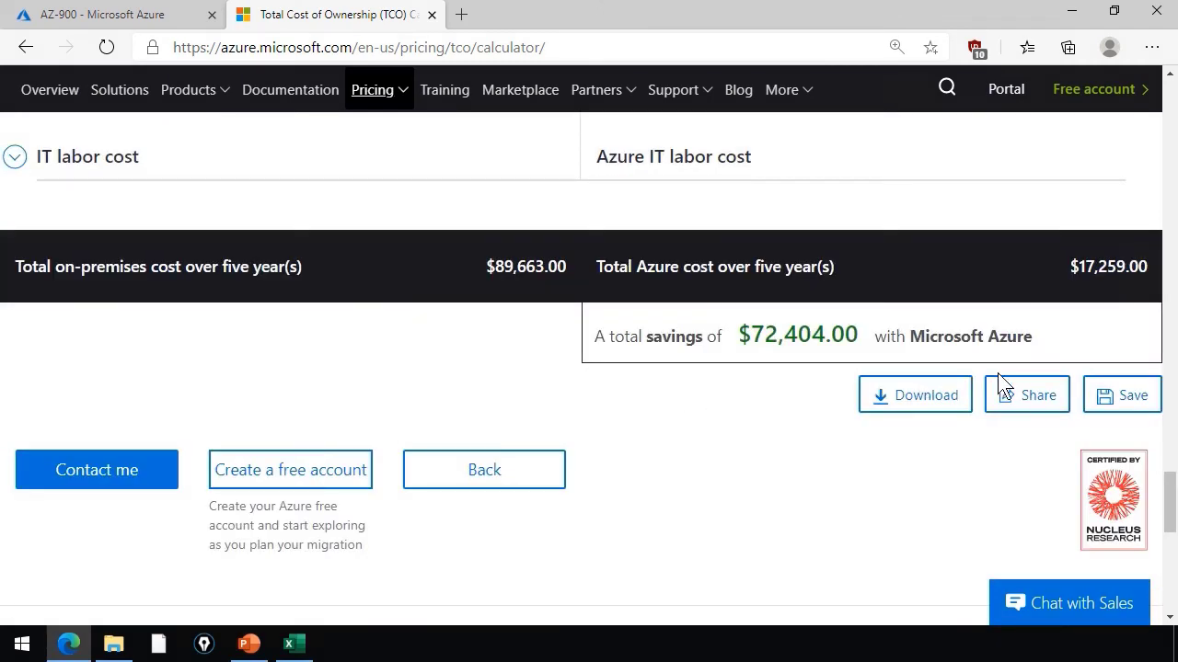
Generate the Share Assessment public link, then close it with Done.
{"action": "left_click", "coordinate": [1012, 396]}
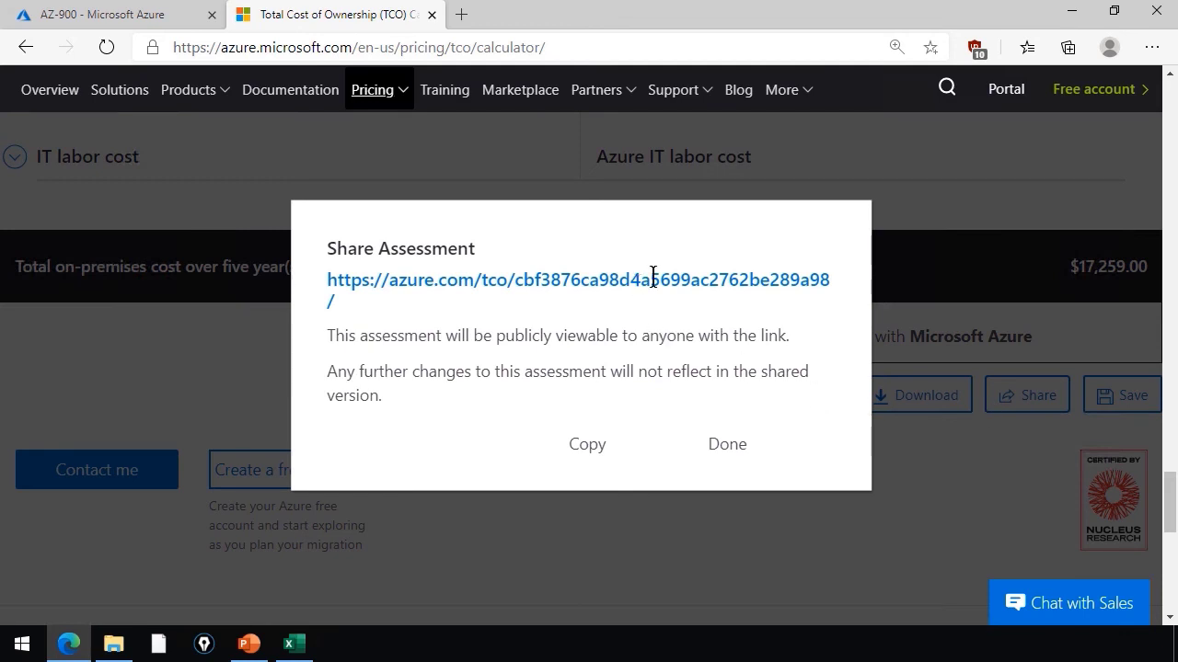
{"action": "left_click", "coordinate": [967, 239]}
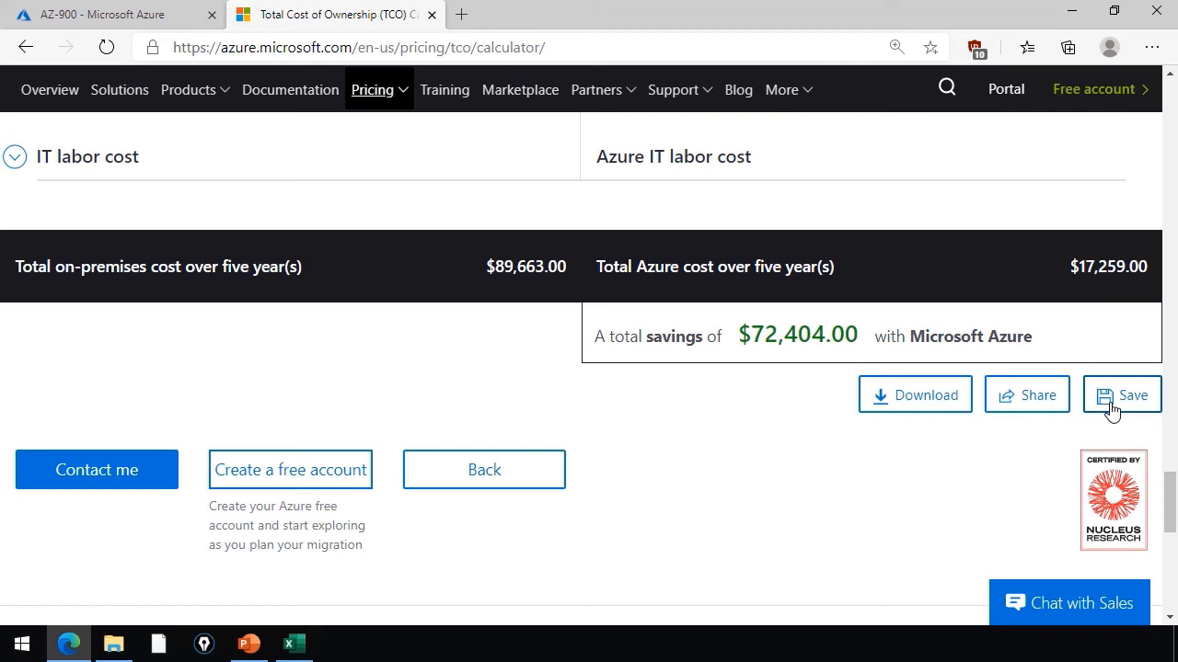
Send the report to Microsoft Print to PDF and look through the 12-page preview.
{"action": "left_click", "coordinate": [913, 402]}
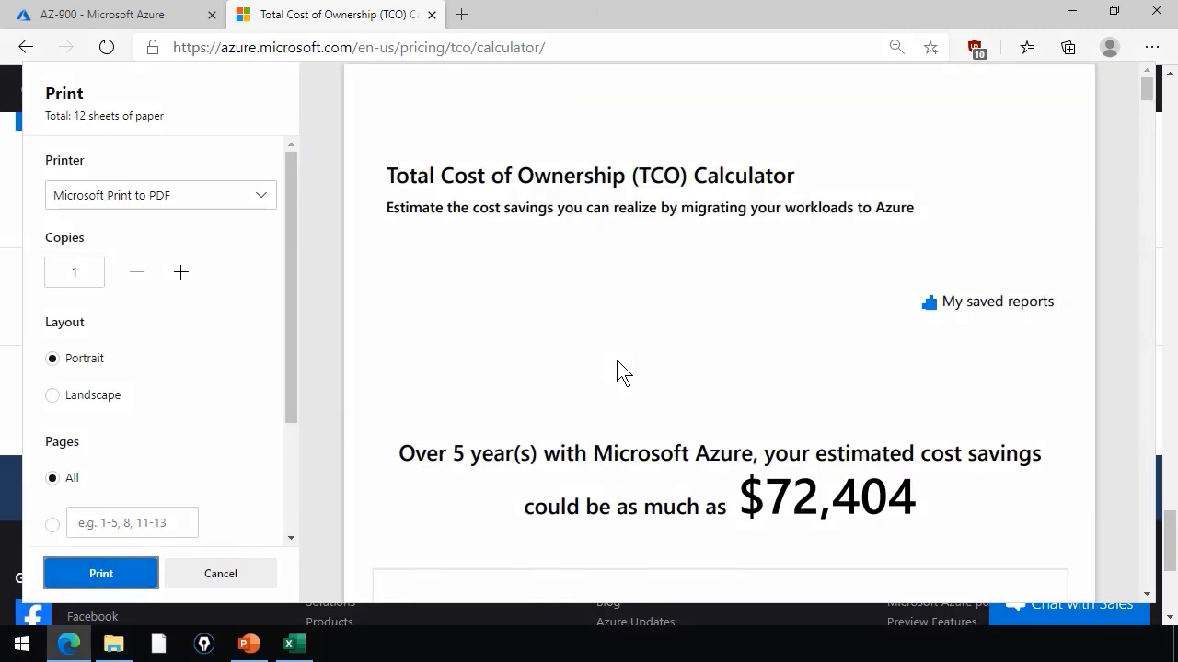
{"action": "scroll", "coordinate": [622, 371], "scroll_direction": "down", "scroll_amount": 5}
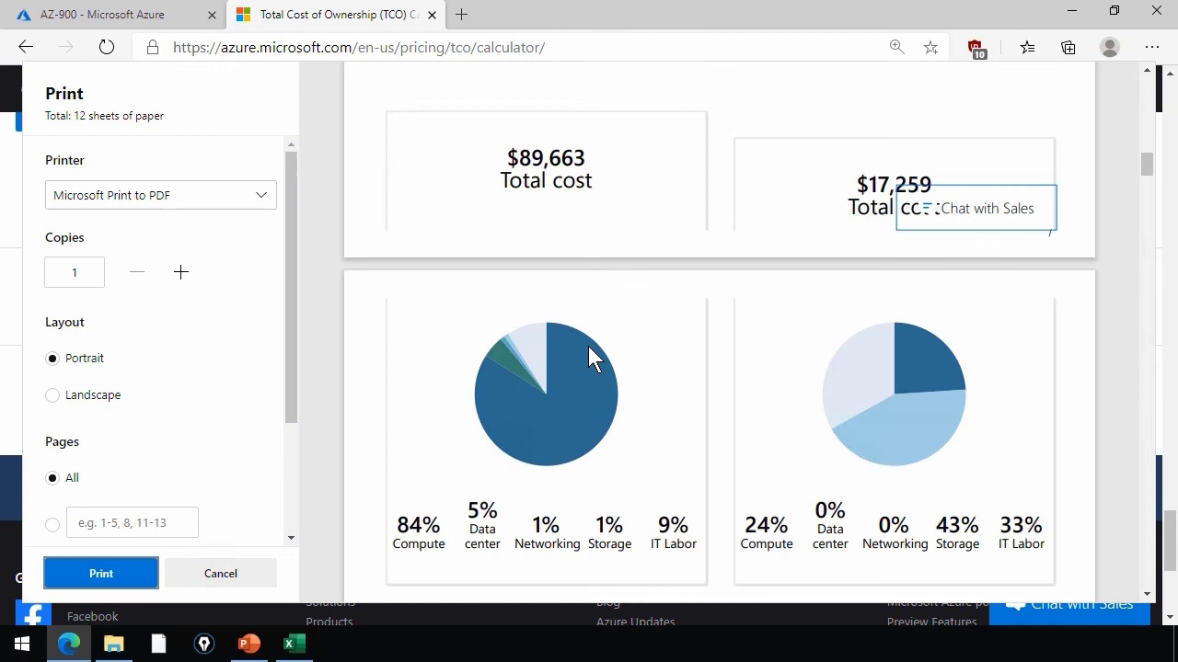